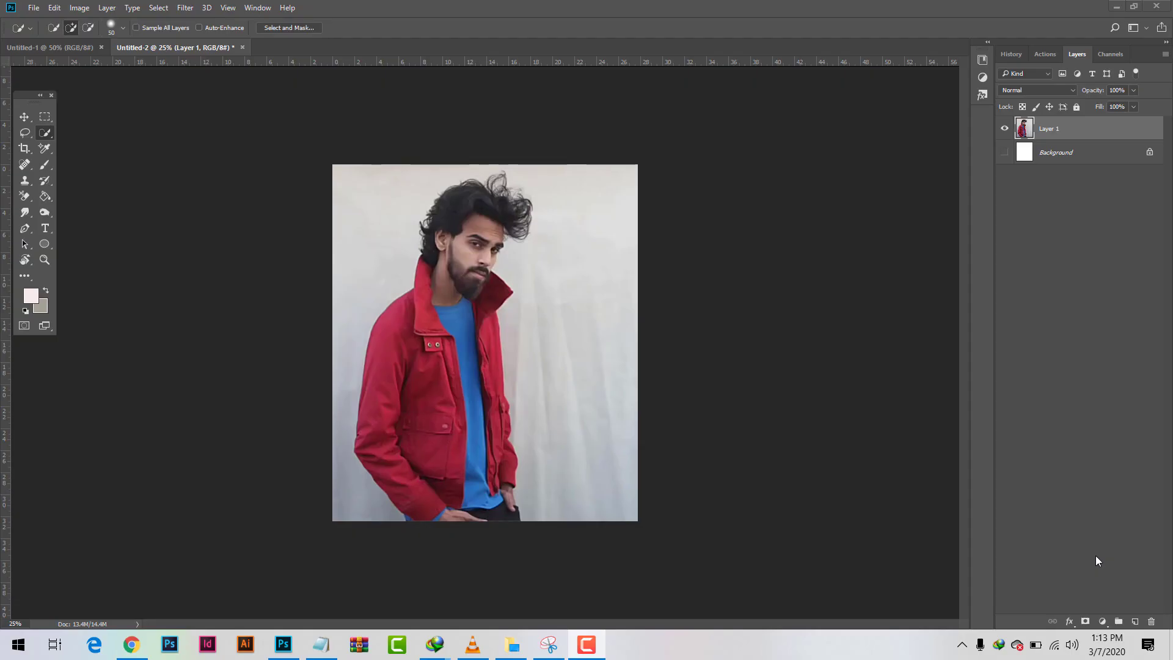
- Switch to the Move tool and zoom in and out to frame the man's head
{"action": "left_click", "coordinate": [28, 117]}
{"action": "key", "text": "ctrl+equal"}
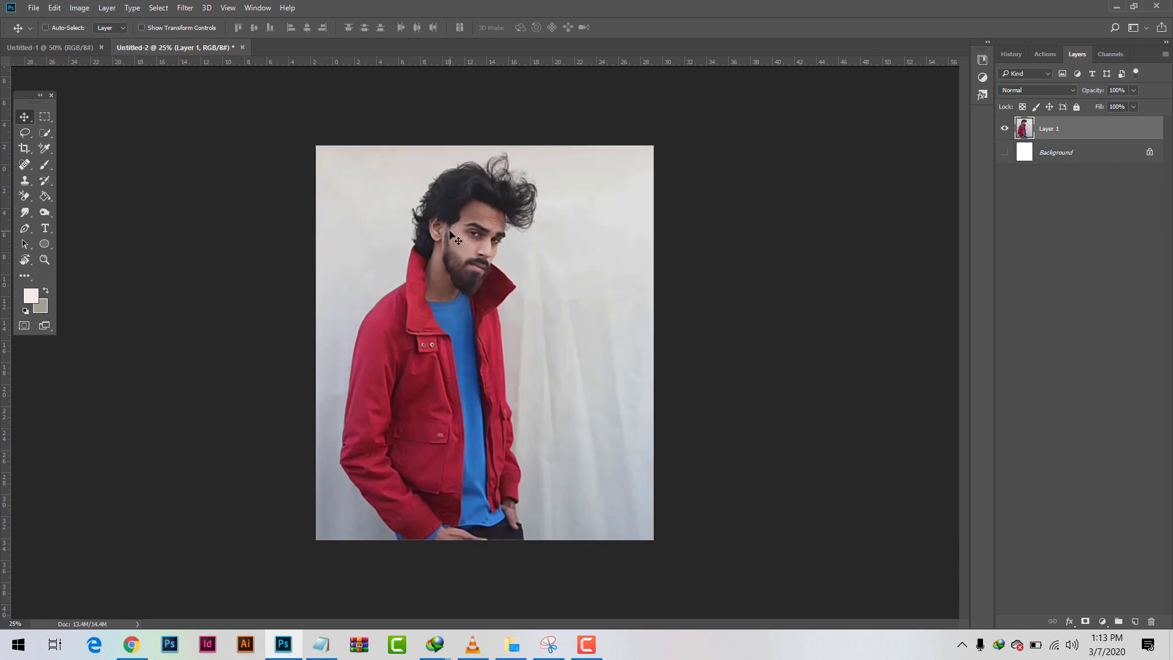
{"action": "key", "text": "ctrl+equal"}
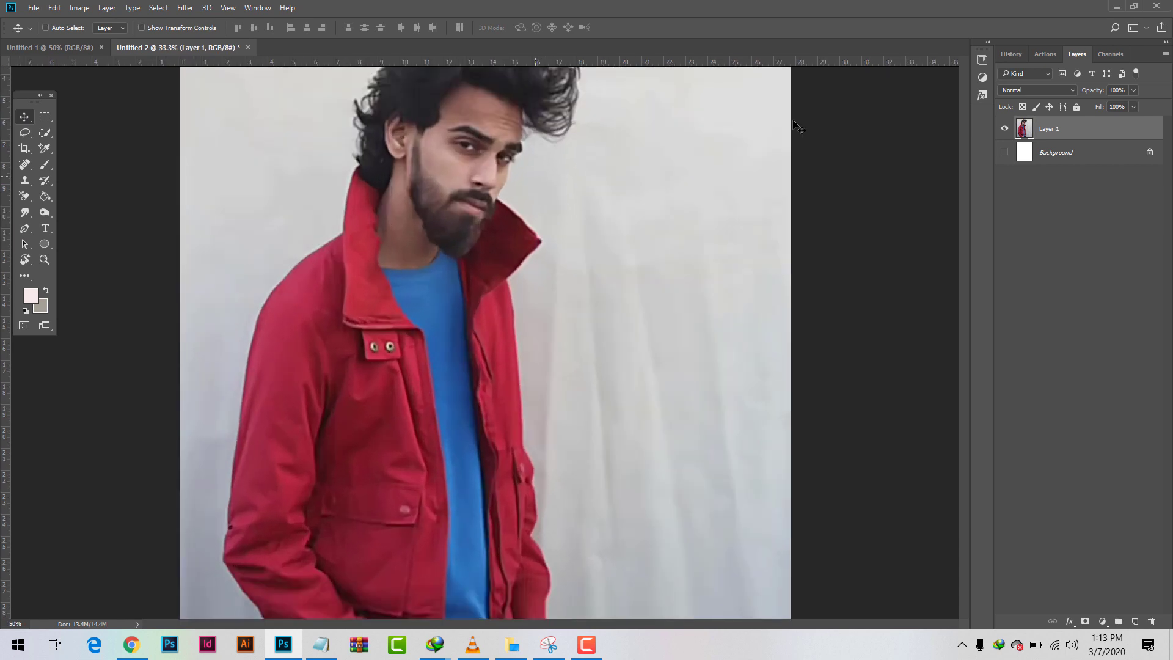
{"action": "scroll", "coordinate": [663, 157], "scroll_direction": "up", "scroll_amount": 5}
{"action": "scroll", "coordinate": [517, 179], "scroll_direction": "up", "scroll_amount": 2}
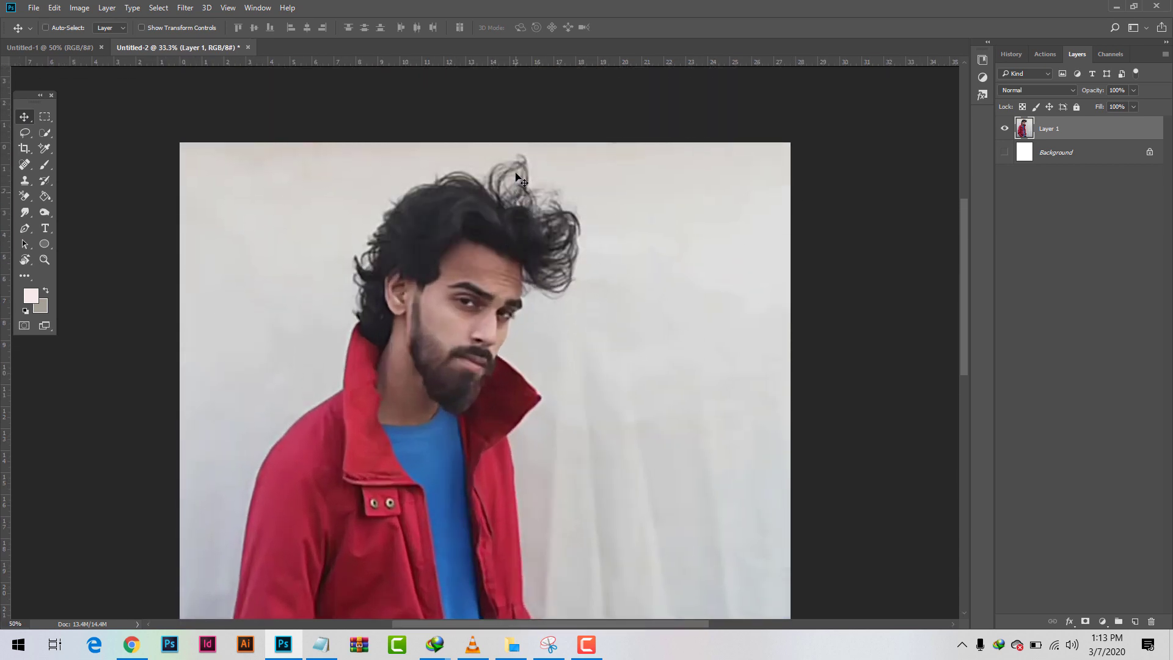
{"action": "scroll", "coordinate": [517, 179], "scroll_direction": "up", "scroll_amount": 2}
{"action": "key", "text": "ctrl+minus"}
{"action": "key", "text": "ctrl+minus"}
{"action": "key", "text": "ctrl+equal"}
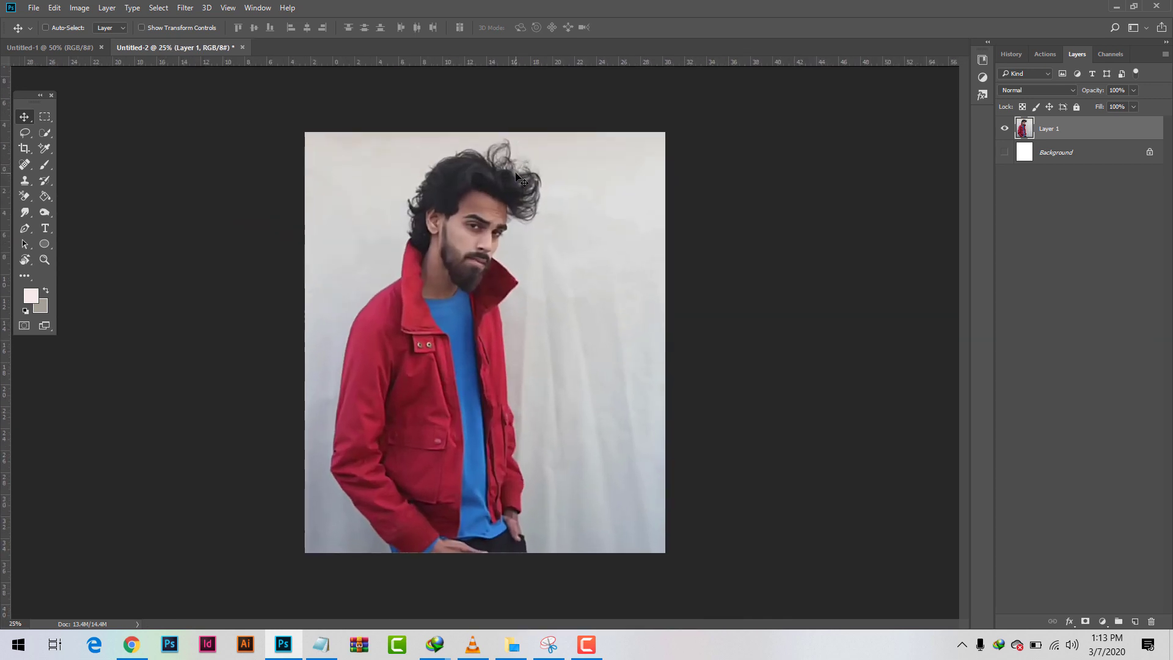
- Duplicate Layer 1 as 'Layer 1 copy'
{"action": "right_click", "coordinate": [1055, 129]}
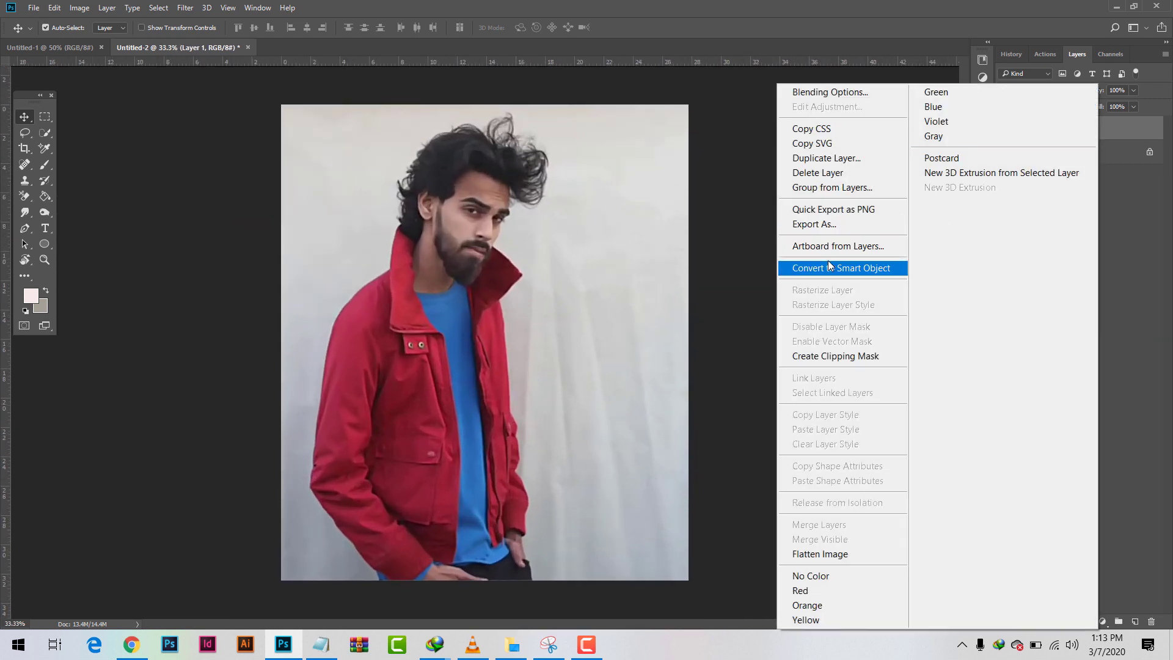
{"action": "left_click", "coordinate": [822, 159]}
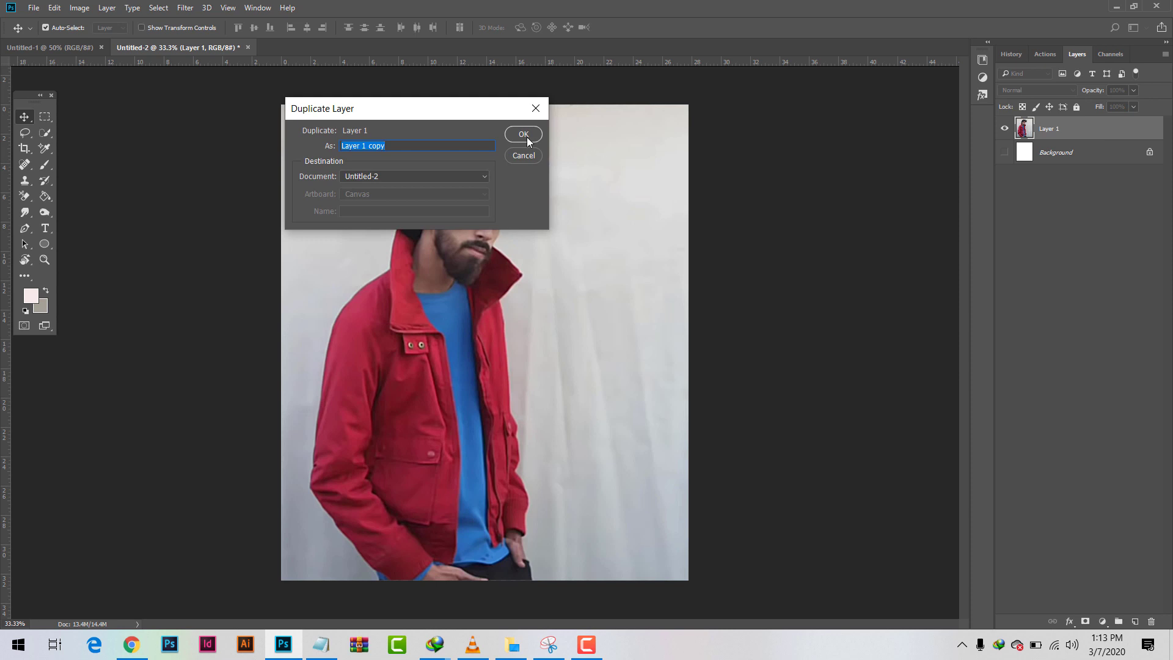
{"action": "left_click", "coordinate": [525, 135]}
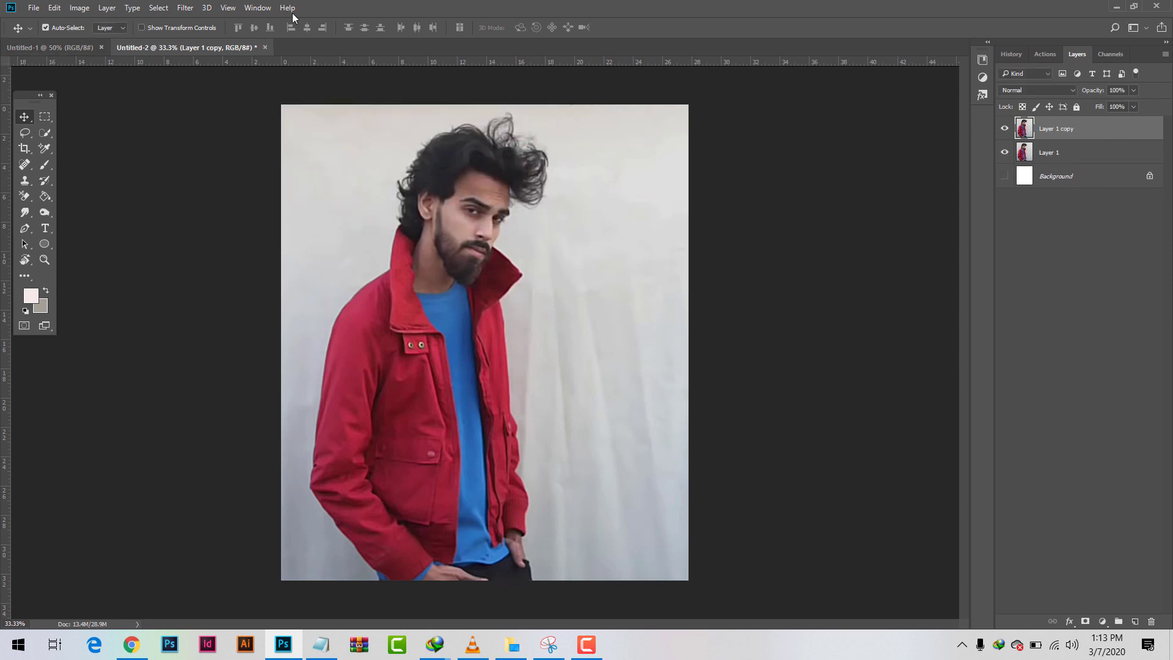
{"action": "left_click", "coordinate": [44, 132]}
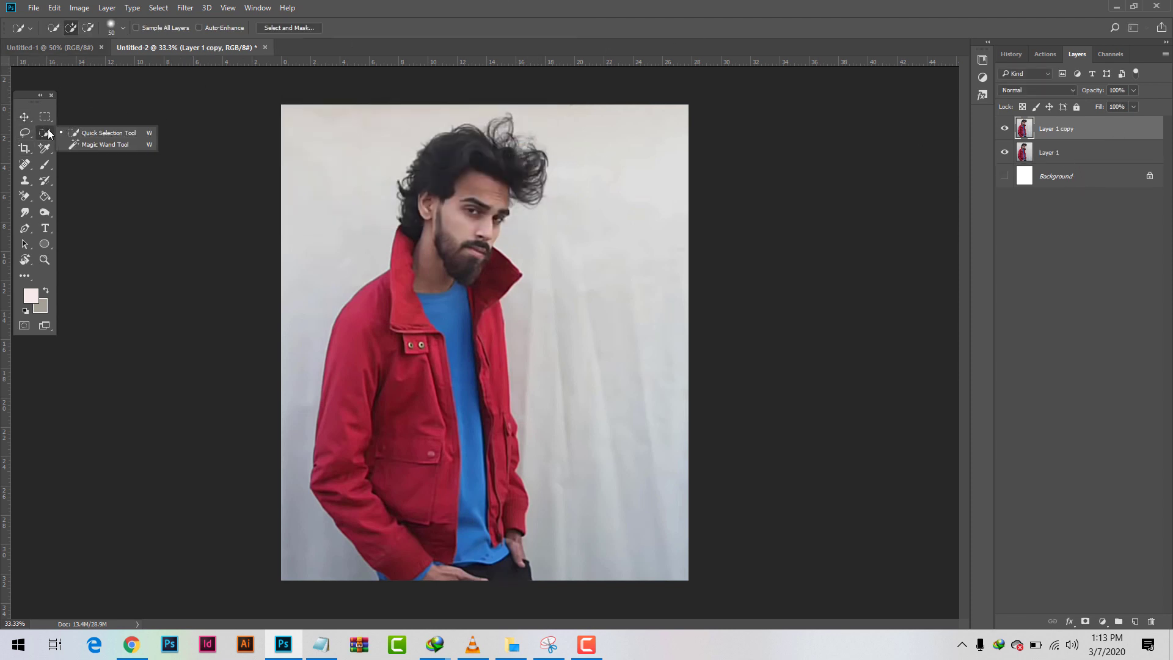
- Paint a Quick Selection over the man's hair, behind the ear and down the neck
{"action": "left_click", "coordinate": [130, 136]}
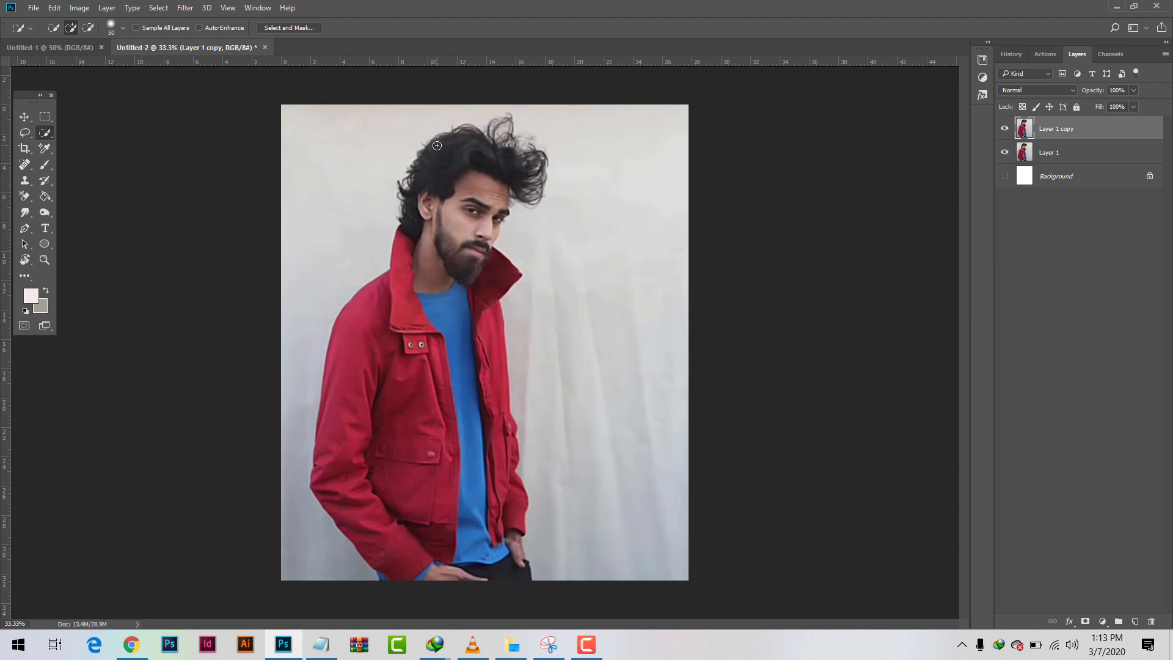
{"action": "mouse_move", "coordinate": [434, 151]}
{"action": "left_mouse_down"}
{"action": "mouse_move", "coordinate": [427, 167]}
{"action": "mouse_move", "coordinate": [514, 145]}
{"action": "left_mouse_up"}
{"action": "mouse_move", "coordinate": [422, 199]}
{"action": "left_mouse_down"}
{"action": "mouse_move", "coordinate": [369, 331]}
{"action": "mouse_move", "coordinate": [492, 306]}
{"action": "left_mouse_up"}
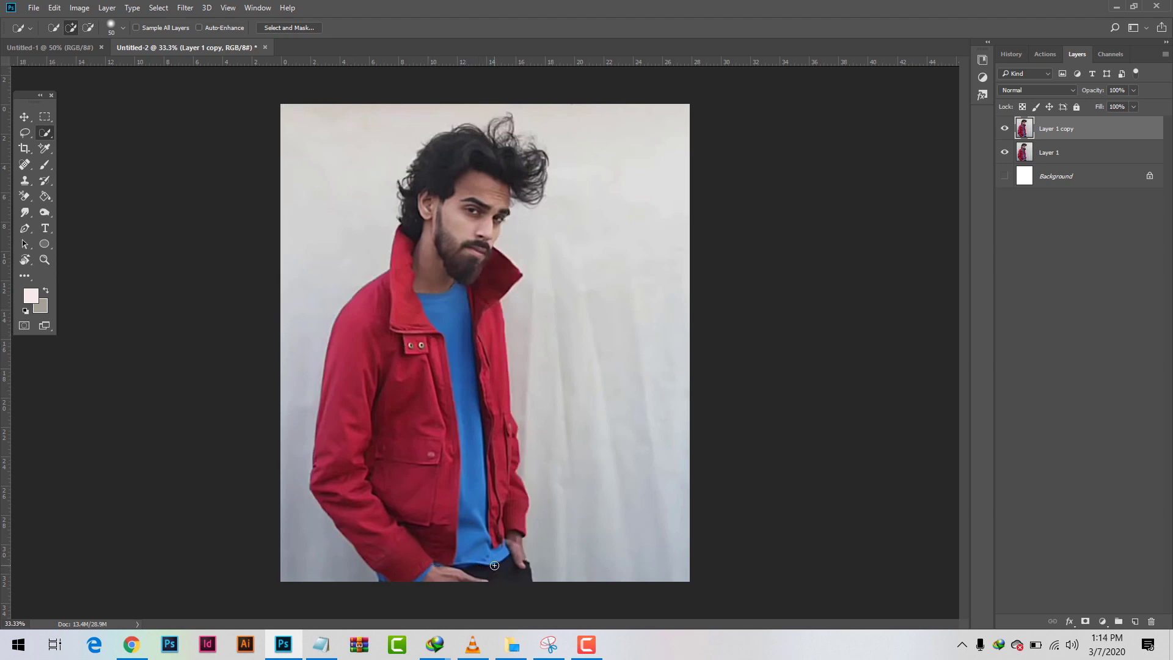
- Extend the selection over the head and red jacket, then zoom out to check it
{"action": "scroll", "coordinate": [483, 562], "scroll_direction": "up", "scroll_amount": 1}
{"action": "scroll", "coordinate": [495, 565], "scroll_direction": "up", "scroll_amount": 1}
{"action": "left_click", "coordinate": [369, 170]}
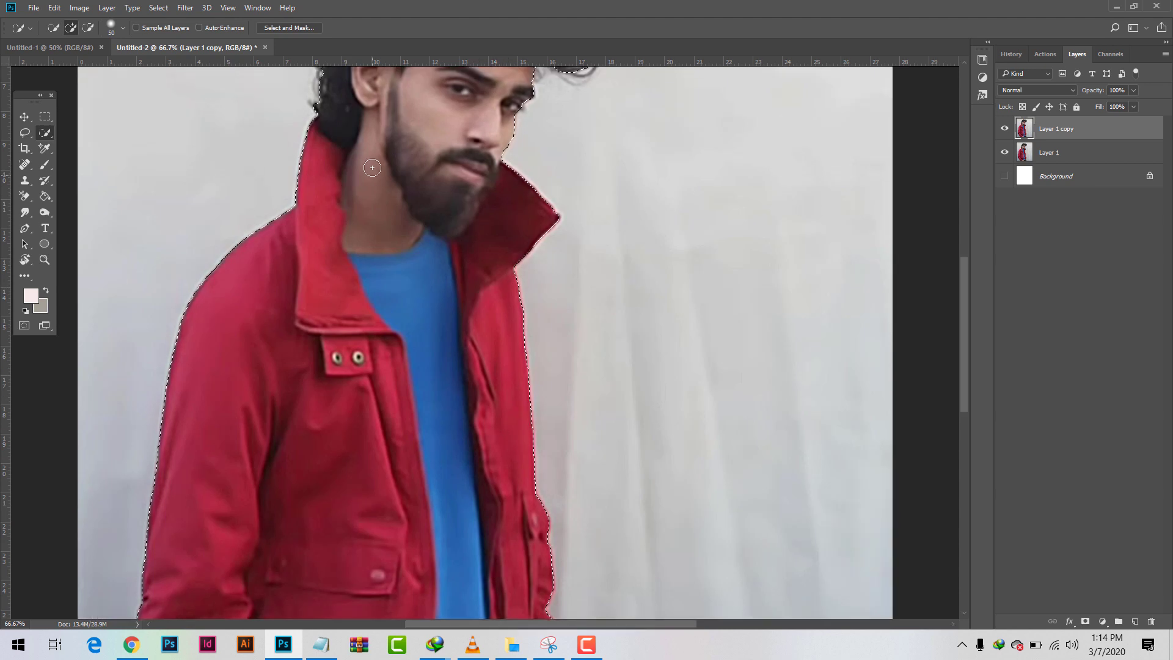
{"action": "scroll", "coordinate": [397, 165], "scroll_direction": "up", "scroll_amount": 1}
{"action": "scroll", "coordinate": [440, 160], "scroll_direction": "up", "scroll_amount": 1}
{"action": "scroll", "coordinate": [483, 155], "scroll_direction": "up", "scroll_amount": 1}
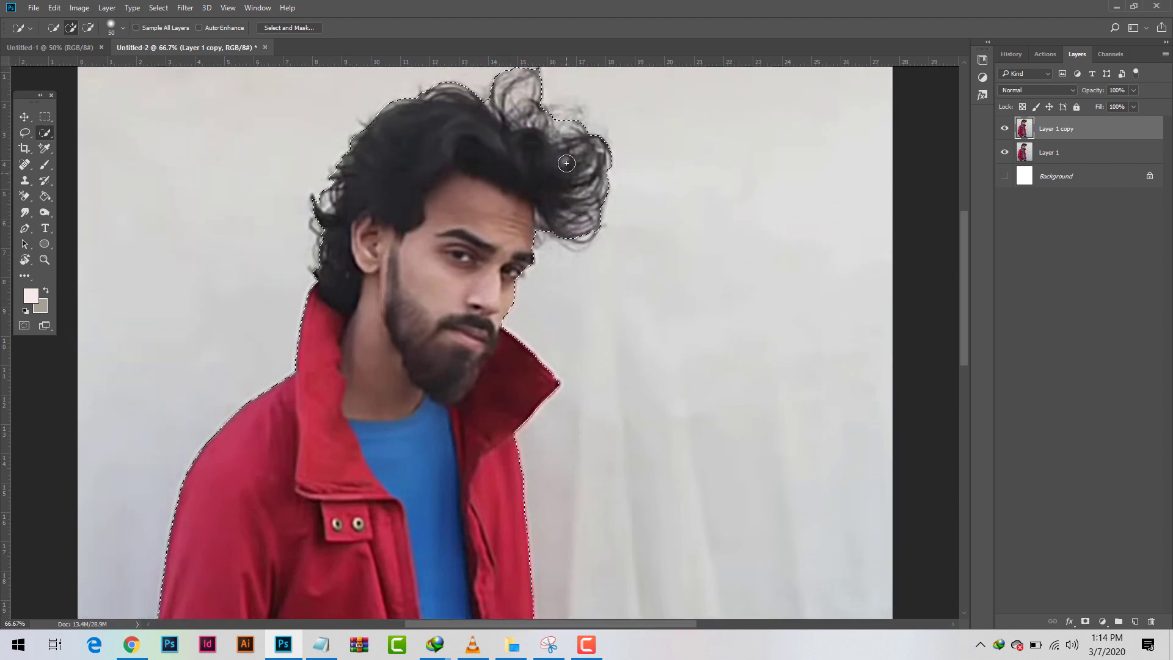
{"action": "scroll", "coordinate": [525, 150], "scroll_direction": "up", "scroll_amount": 3}
{"action": "scroll", "coordinate": [536, 147], "scroll_direction": "up", "scroll_amount": 1}
{"action": "scroll", "coordinate": [550, 244], "scroll_direction": "up", "scroll_amount": 1}
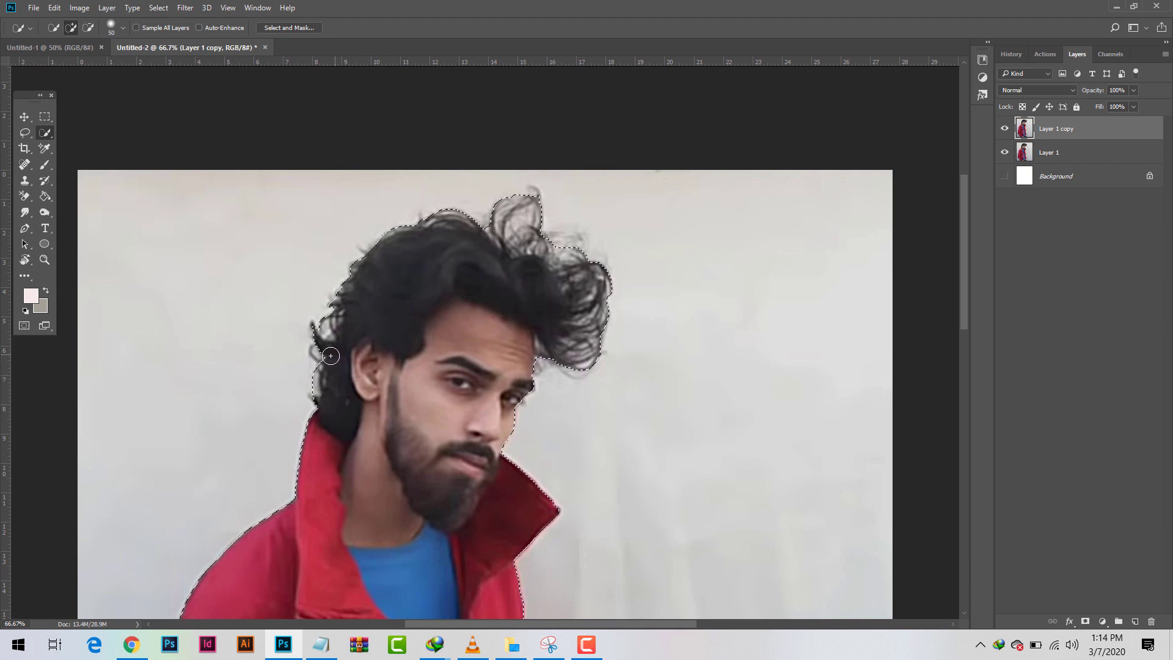
{"action": "key", "text": "ctrl+minus"}
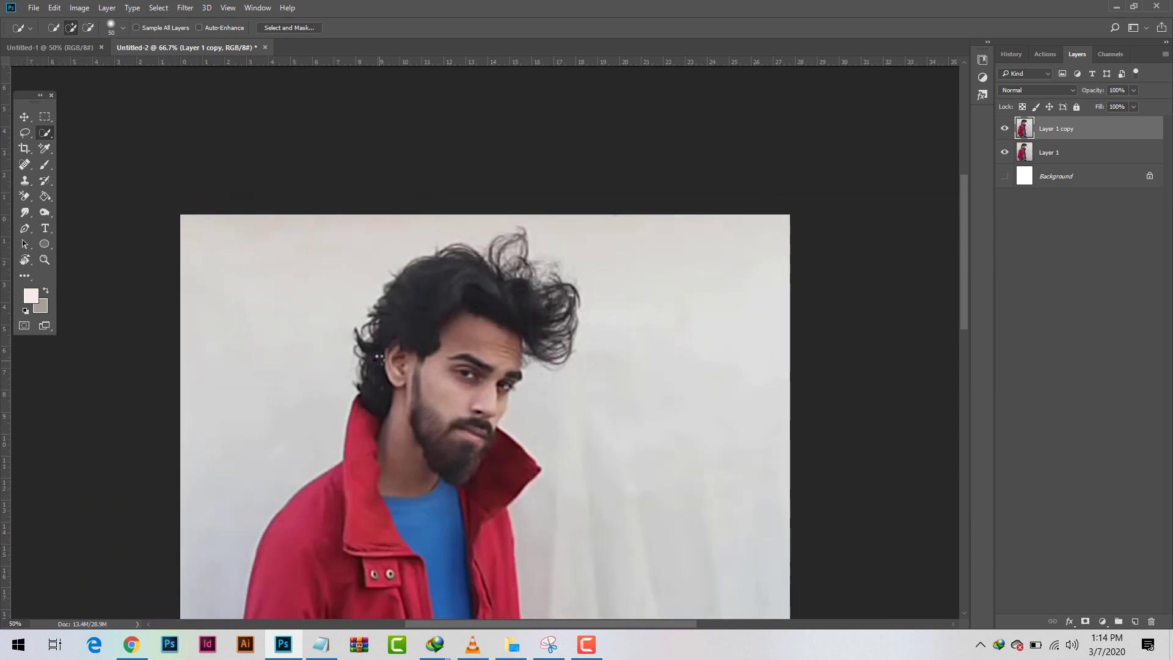
{"action": "key", "text": "ctrl+minus"}
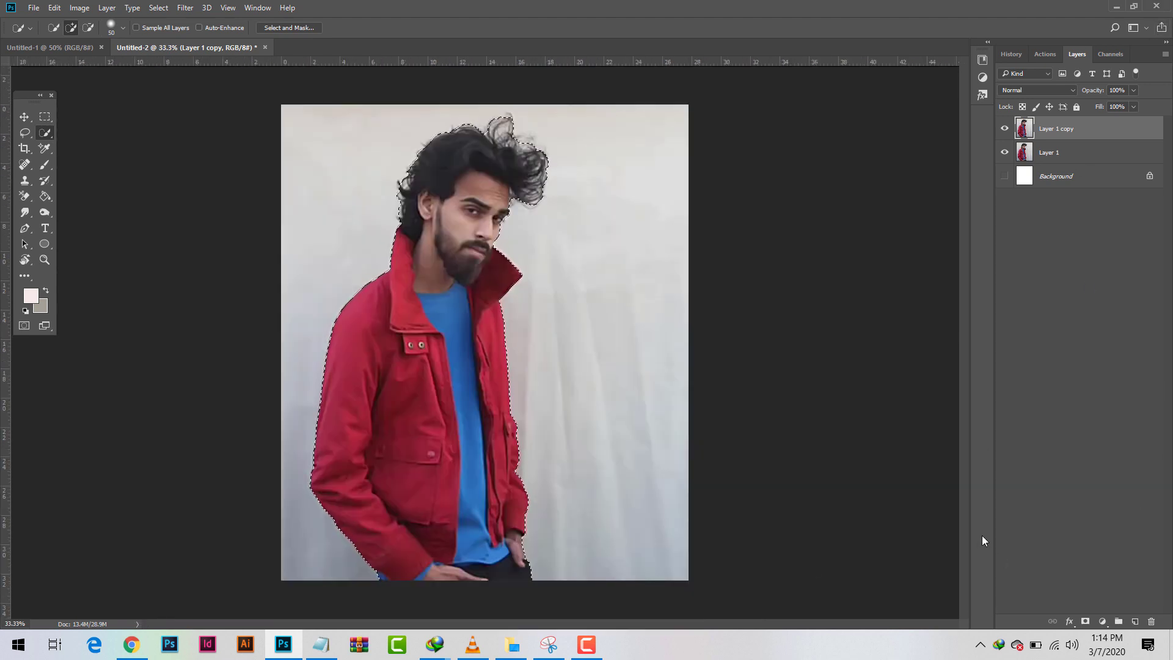
- Mask Layer 1 copy to the selected man, hide Layer 1, and inspect the cutout edges
{"action": "left_click", "coordinate": [1086, 622]}
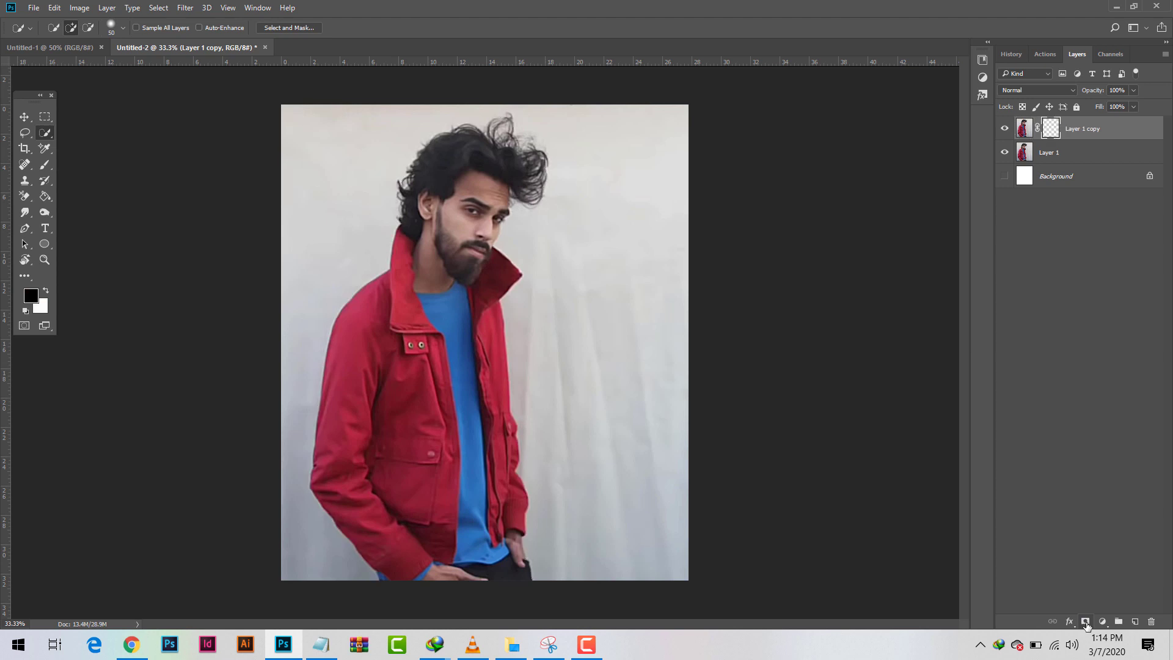
{"action": "left_click", "coordinate": [1005, 153]}
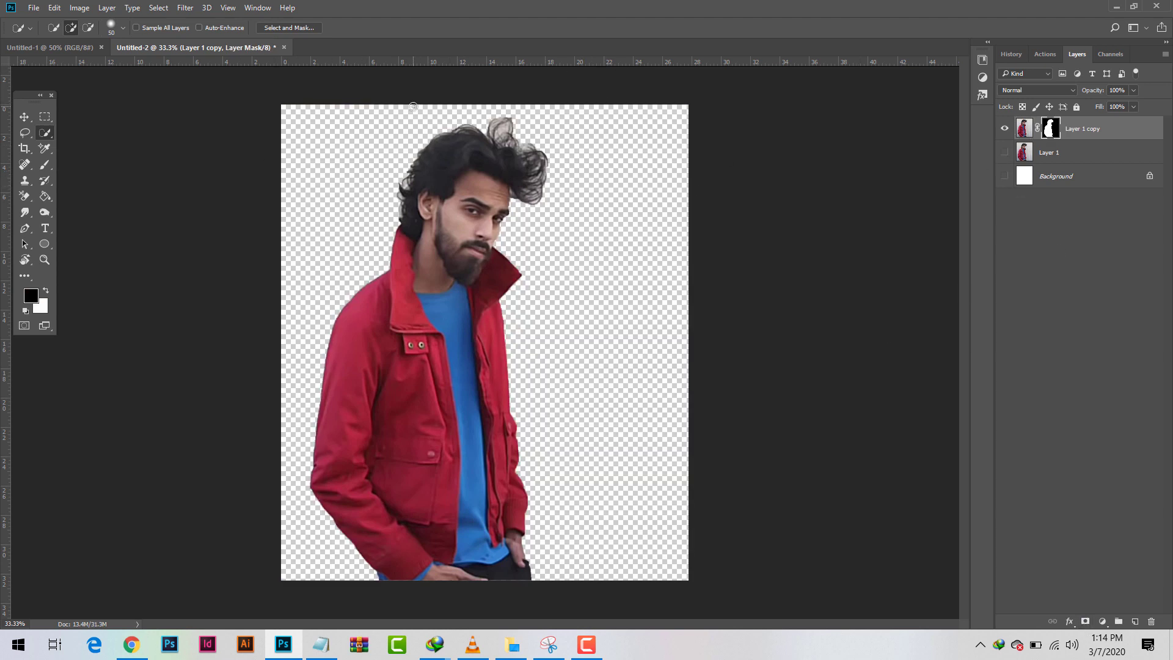
{"action": "key", "text": "ctrl+plus"}
{"action": "key", "text": "ctrl+plus"}
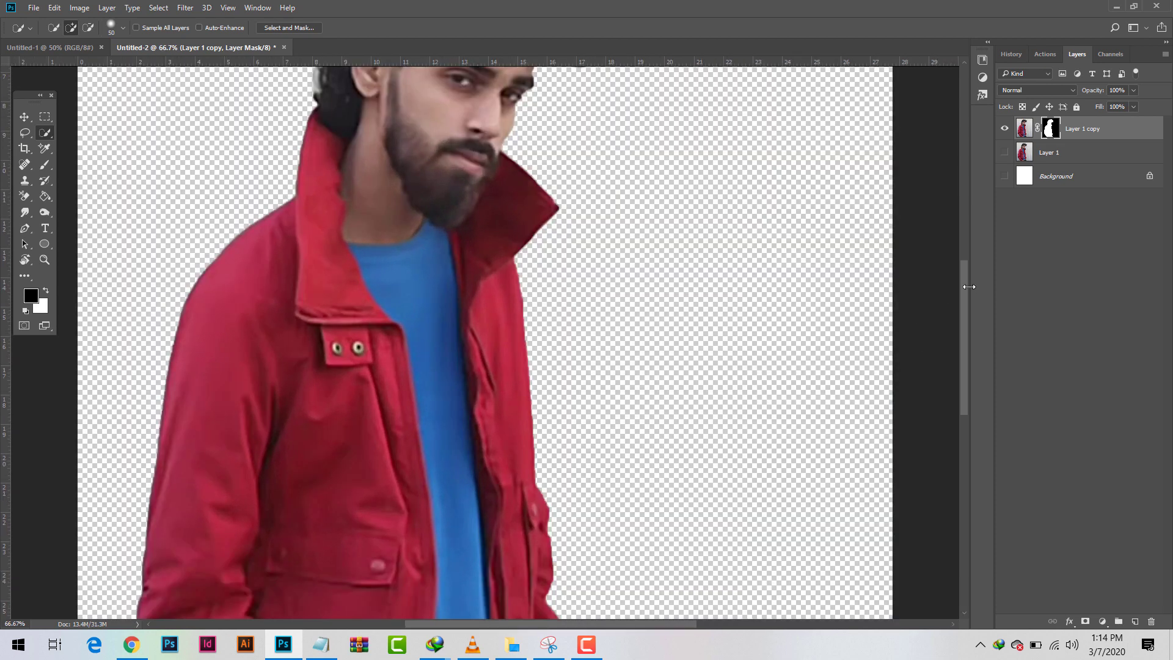
{"action": "scroll", "coordinate": [599, 149], "scroll_direction": "up", "scroll_amount": 5}
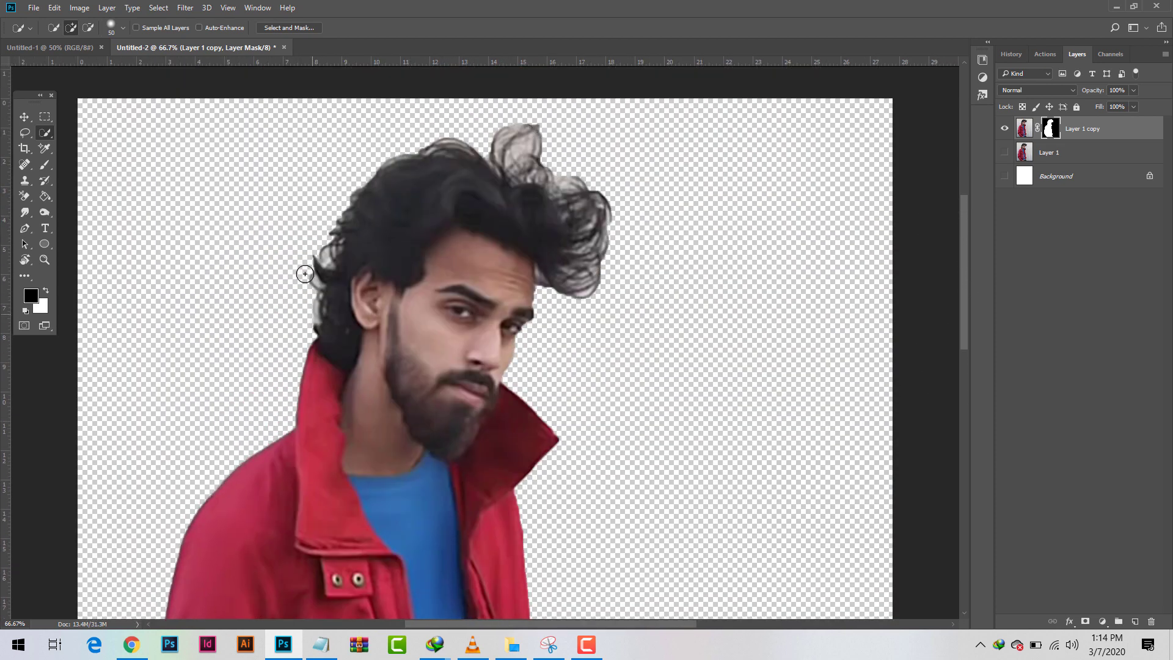
{"action": "key", "text": "ctrl+minus"}
{"action": "key", "text": "ctrl+minus"}
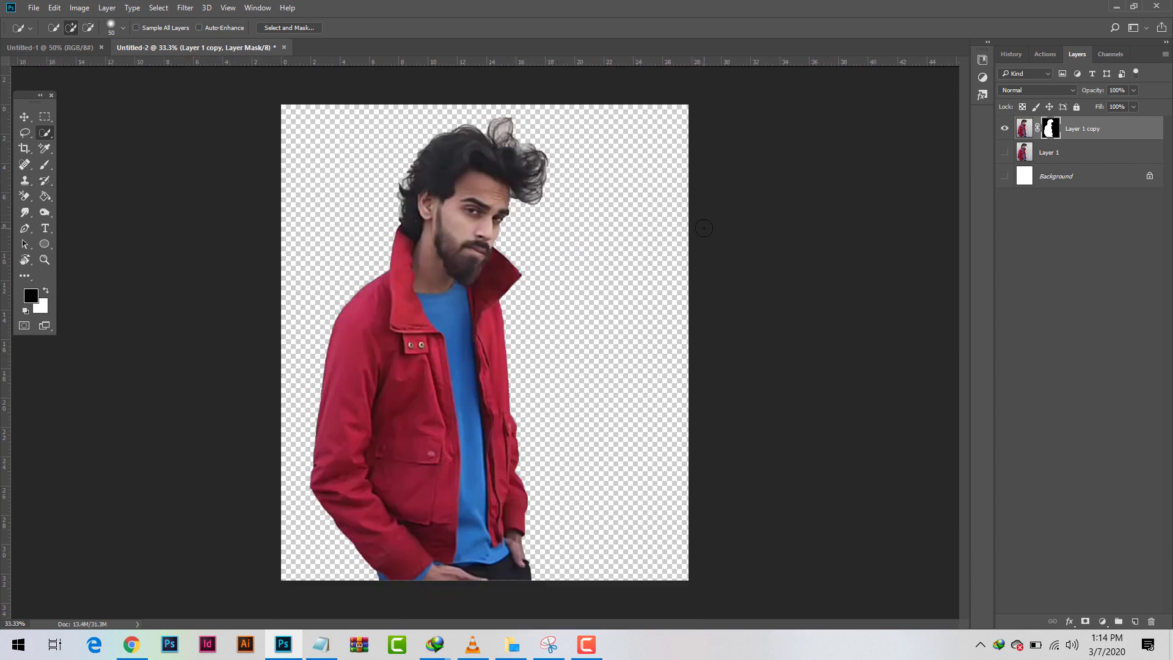
- Open Select and Mask for the layer mask and set Edge Detection Radius to 4 px
{"action": "right_click", "coordinate": [1055, 128]}
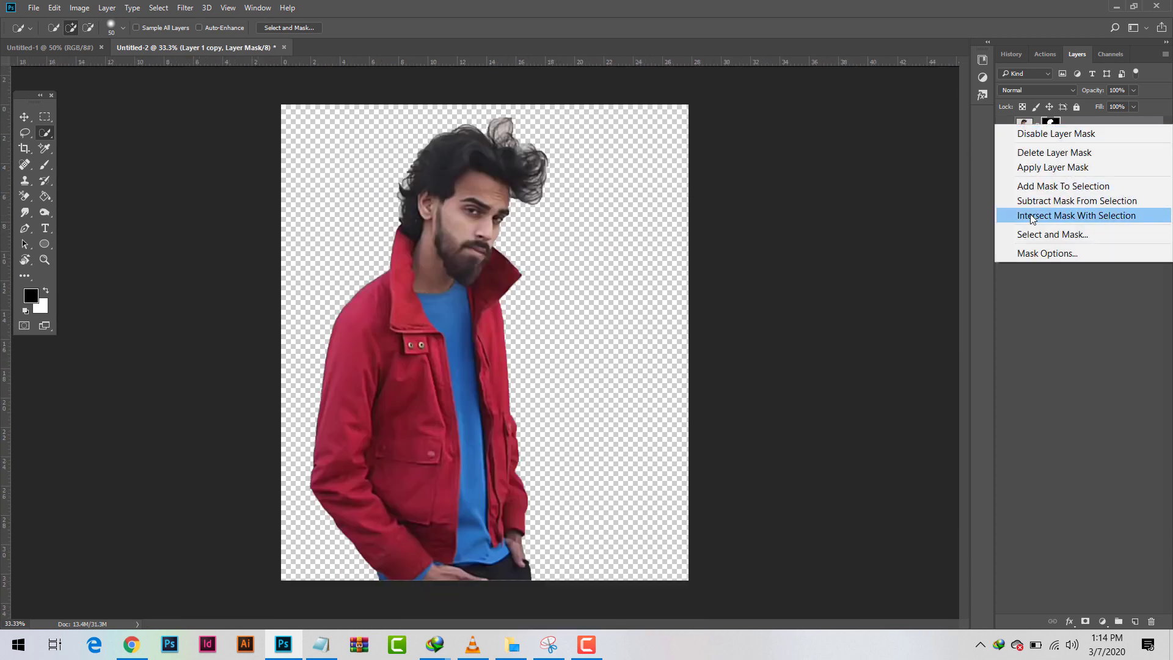
{"action": "left_click", "coordinate": [1091, 242]}
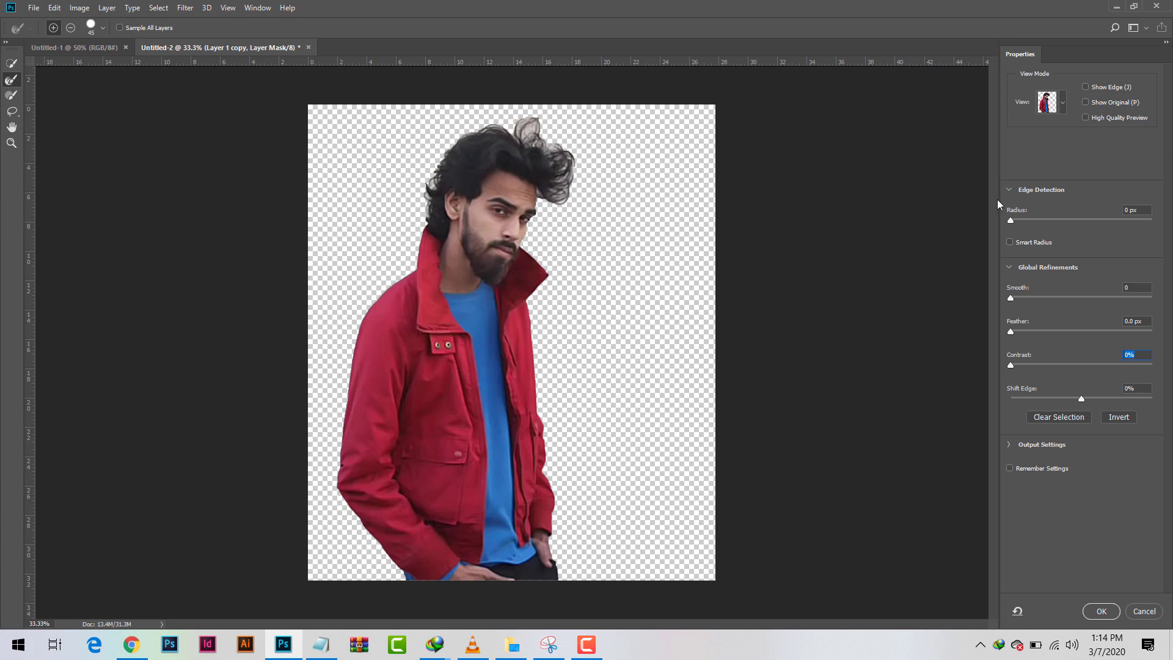
{"action": "left_click", "coordinate": [1010, 190]}
{"action": "left_click", "coordinate": [1131, 210]}
{"action": "type", "text": "4"}
{"action": "key", "text": "ctrl+plus"}
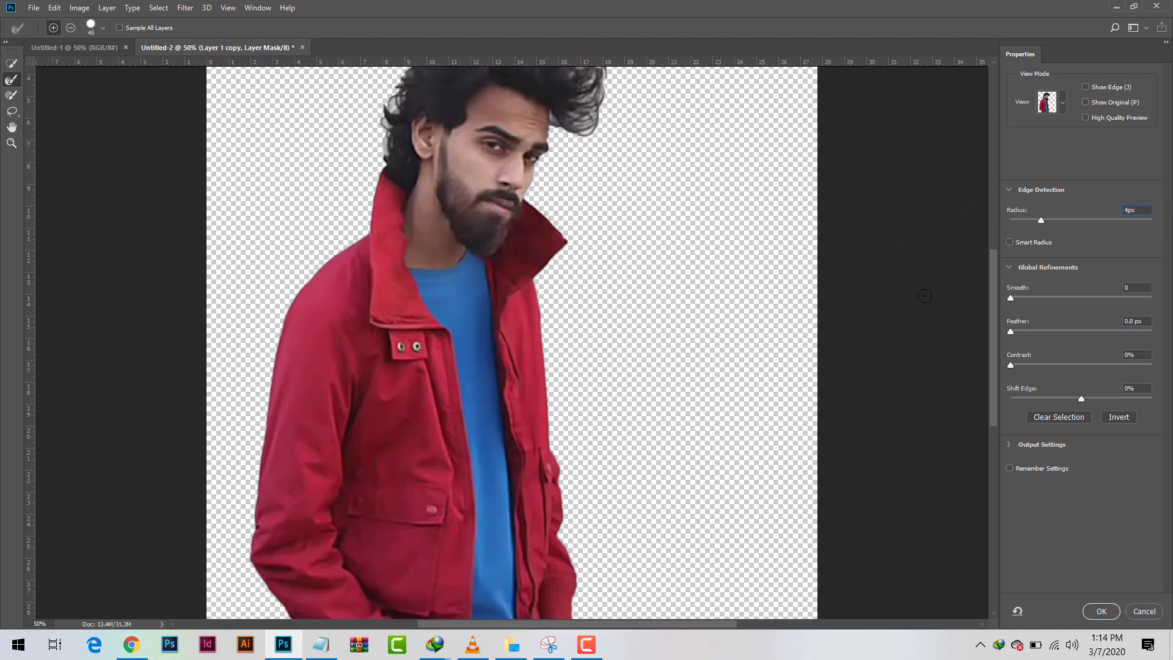
- Refine the top hair edges with the Refine Edge Brush and raise Contrast to about 52%
{"action": "left_click_drag", "start_coordinate": [992, 273], "coordinate": [993, 233]}
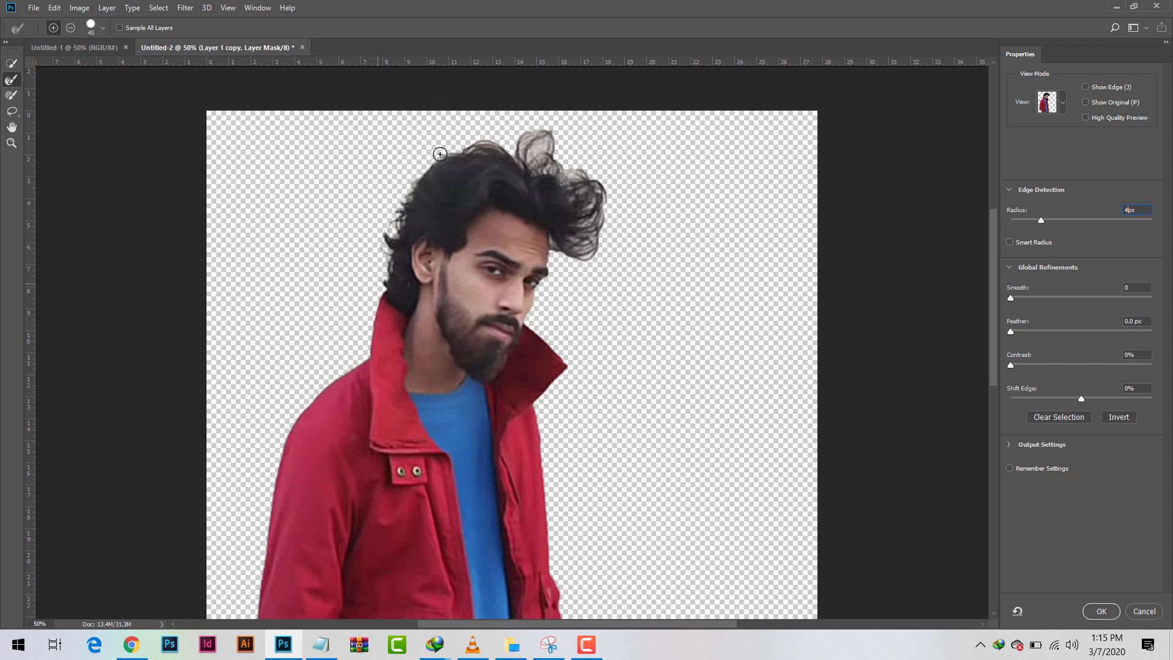
{"action": "left_click_drag", "start_coordinate": [440, 154], "coordinate": [513, 154]}
{"action": "mouse_move", "coordinate": [546, 157]}
{"action": "left_mouse_down"}
{"action": "mouse_move", "coordinate": [529, 134]}
{"action": "mouse_move", "coordinate": [562, 173]}
{"action": "left_mouse_up"}
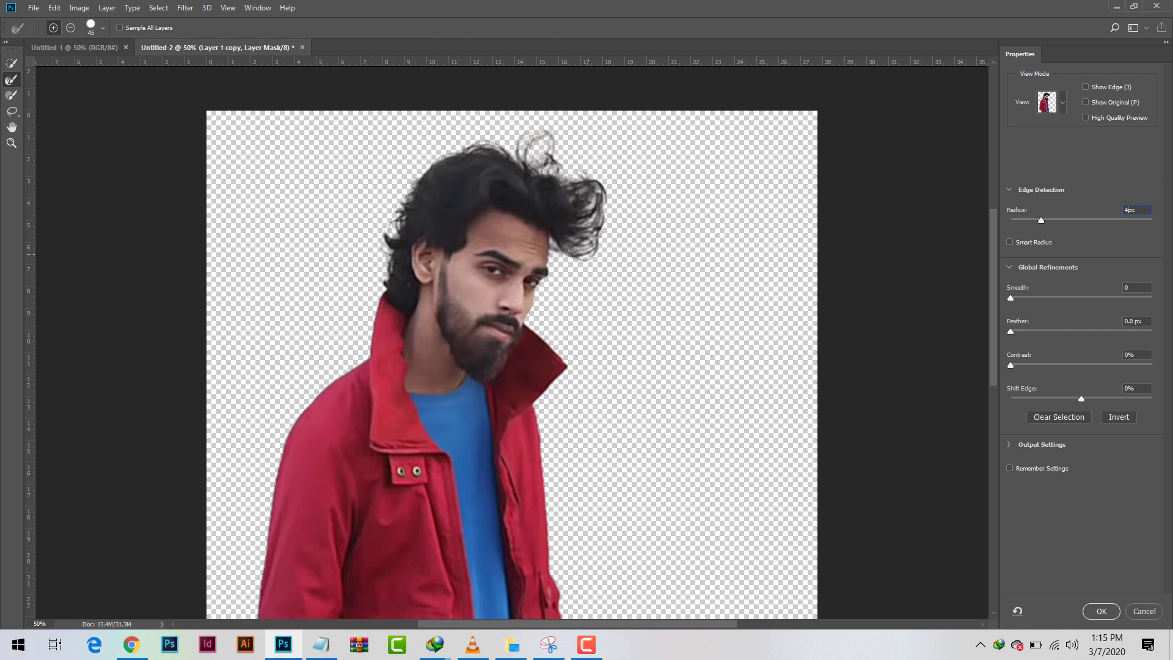
{"action": "left_click_drag", "start_coordinate": [595, 233], "coordinate": [602, 196]}
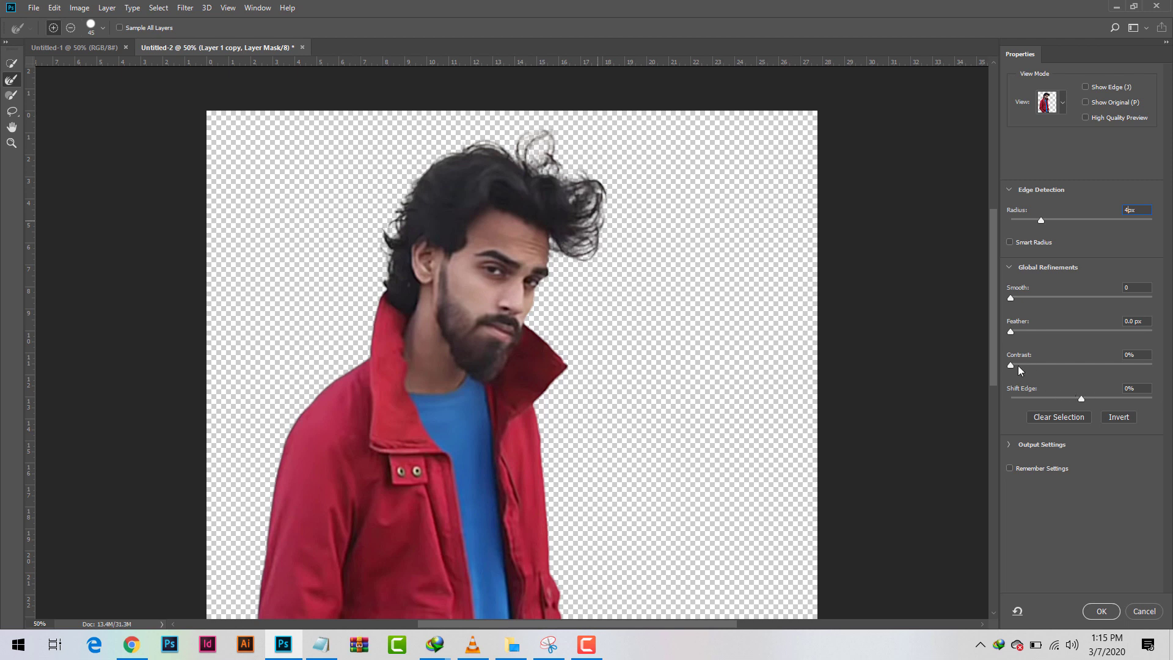
{"action": "left_click_drag", "start_coordinate": [1014, 364], "coordinate": [1049, 365]}
{"action": "left_click_drag", "start_coordinate": [1025, 364], "coordinate": [1084, 363]}
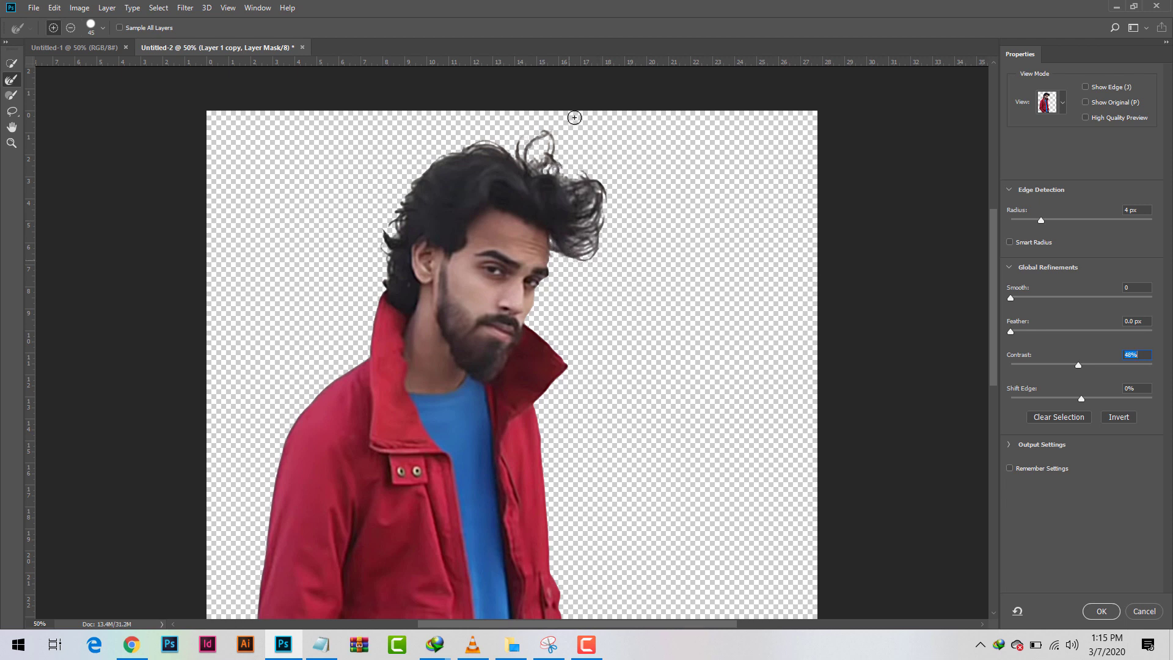
{"action": "left_click_drag", "start_coordinate": [572, 118], "coordinate": [585, 117]}
- Set Feather 1.3 px, Shift Edge 0% and Smooth 3, and lower the Contrast
{"action": "left_click_drag", "start_coordinate": [1011, 331], "coordinate": [1019, 330]}
{"action": "mouse_move", "coordinate": [1081, 399]}
{"action": "left_mouse_down"}
{"action": "mouse_move", "coordinate": [1069, 399]}
{"action": "mouse_move", "coordinate": [1078, 402]}
{"action": "left_mouse_up"}
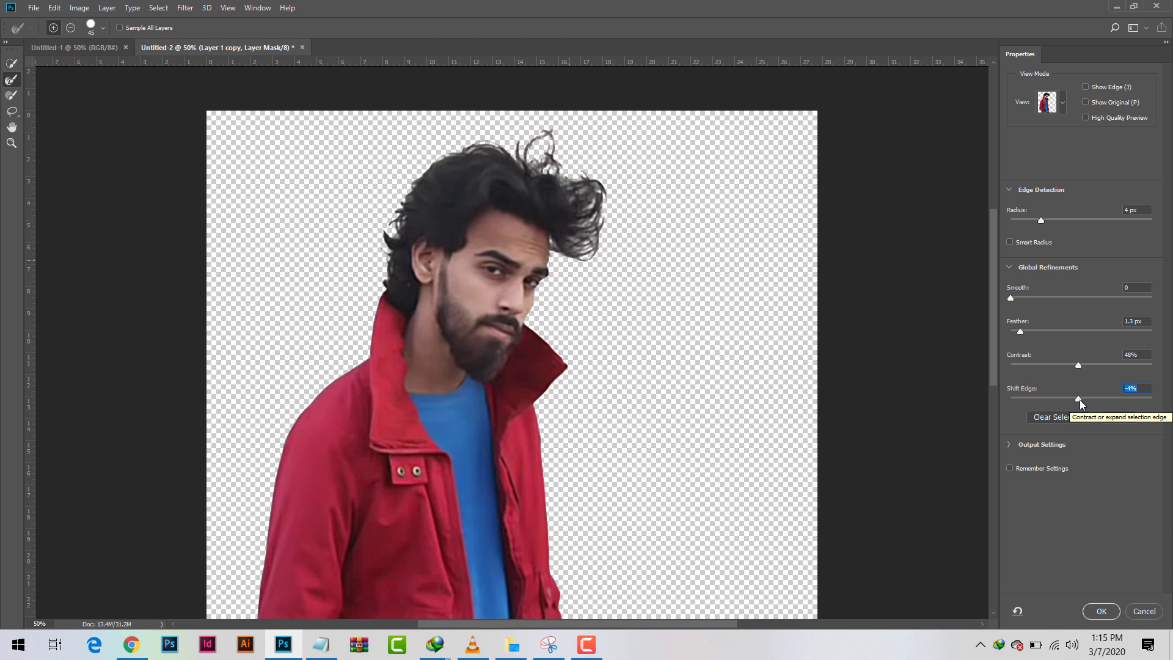
{"action": "left_click_drag", "start_coordinate": [1079, 400], "coordinate": [1078, 398]}
{"action": "type", "text": "0"}
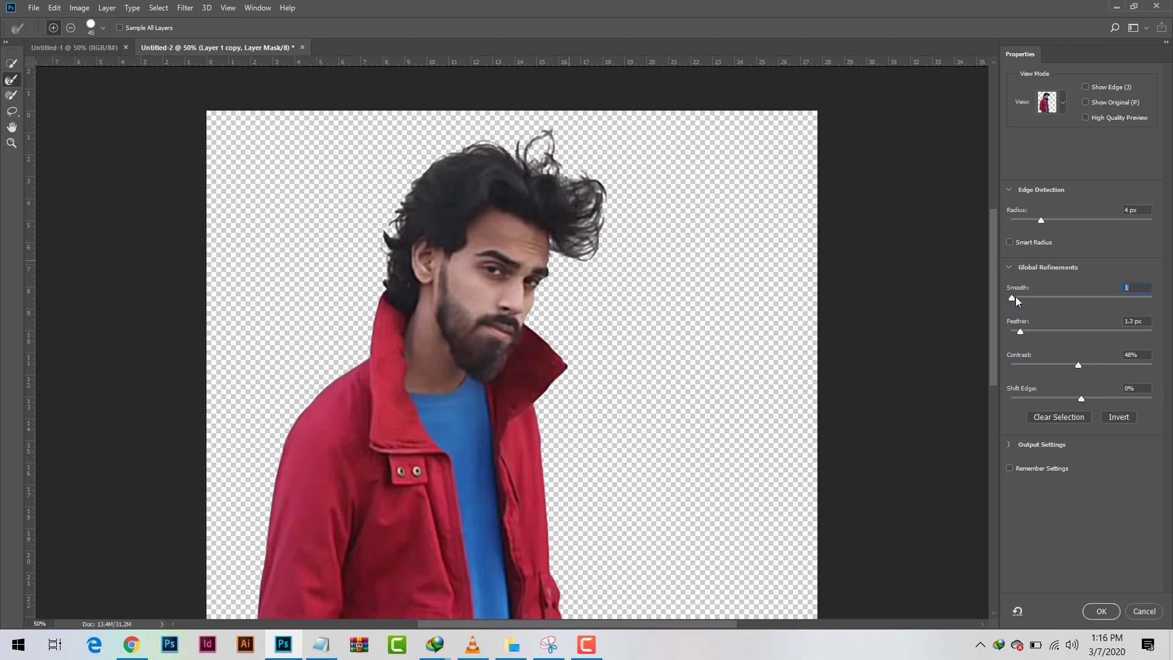
{"action": "left_click_drag", "start_coordinate": [1016, 298], "coordinate": [1015, 298]}
{"action": "left_click_drag", "start_coordinate": [1078, 365], "coordinate": [1063, 365]}
- Brush-refine the curly hair tips, the left edge up to the crown, and right-side strands
{"action": "left_click_drag", "start_coordinate": [535, 166], "coordinate": [555, 133]}
{"action": "left_click_drag", "start_coordinate": [391, 274], "coordinate": [463, 166]}
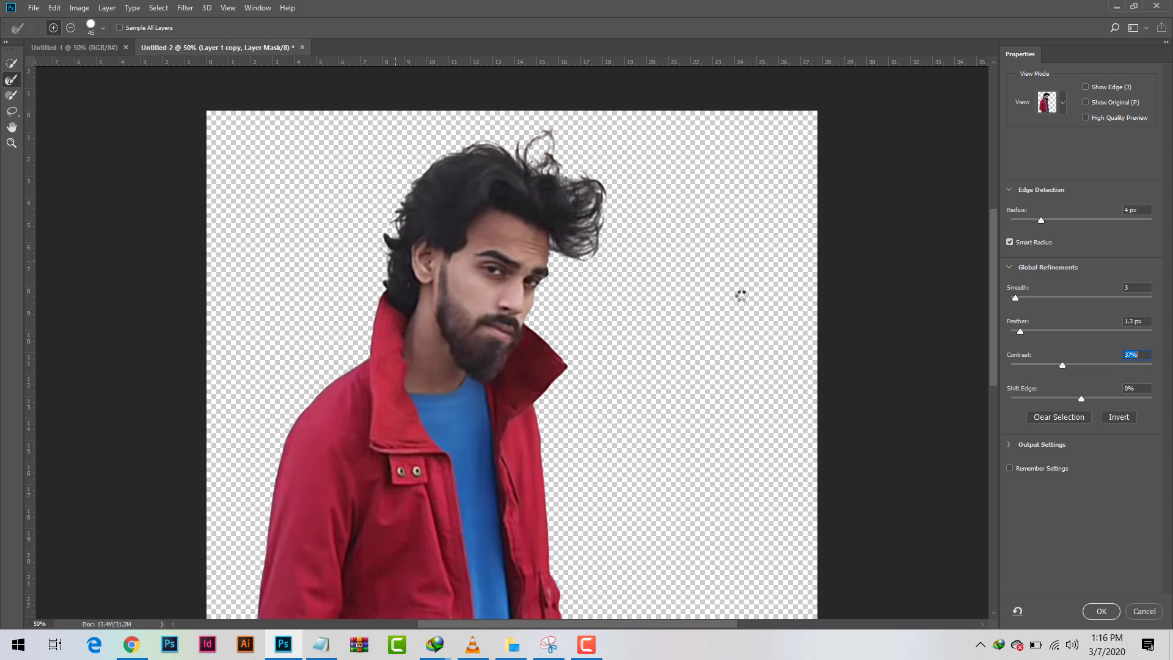
{"action": "key", "text": "ctrl+minus"}
{"action": "key", "text": "ctrl+minus"}
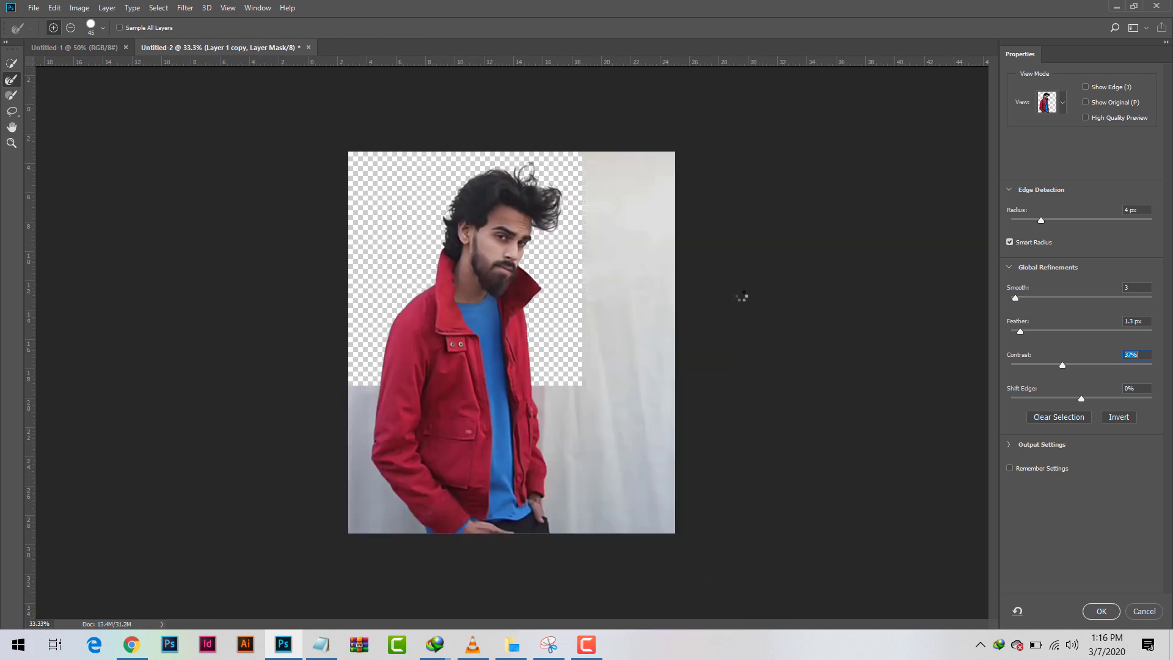
{"action": "key", "text": "ctrl+plus"}
{"action": "key", "text": "ctrl+plus"}
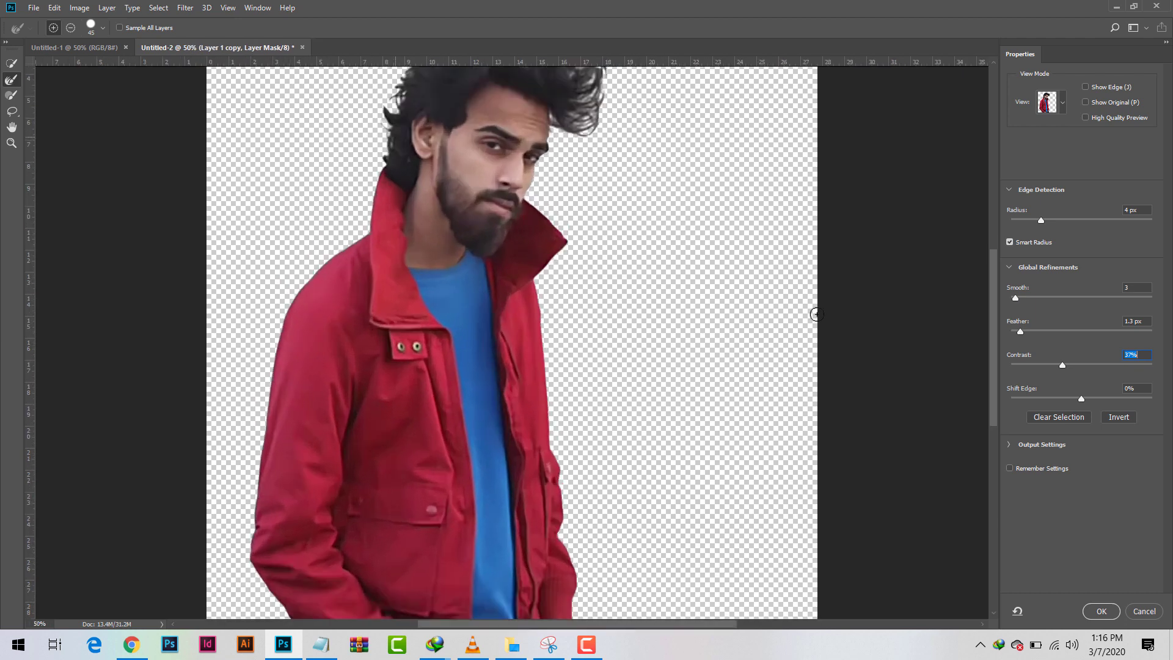
{"action": "scroll", "coordinate": [605, 208], "scroll_direction": "up", "scroll_amount": 3}
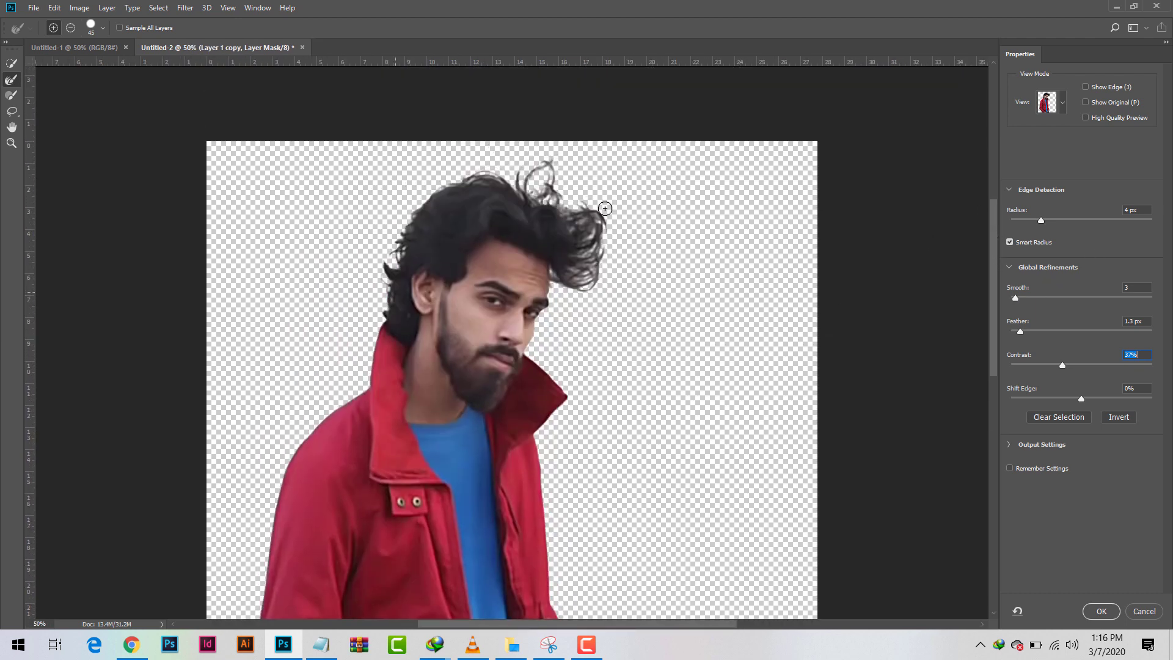
{"action": "left_click_drag", "start_coordinate": [559, 201], "coordinate": [599, 192]}
- Output the refined mask as new masked layer 'Layer 1 copy 2' and zoom to fit
{"action": "left_click", "coordinate": [1107, 612]}
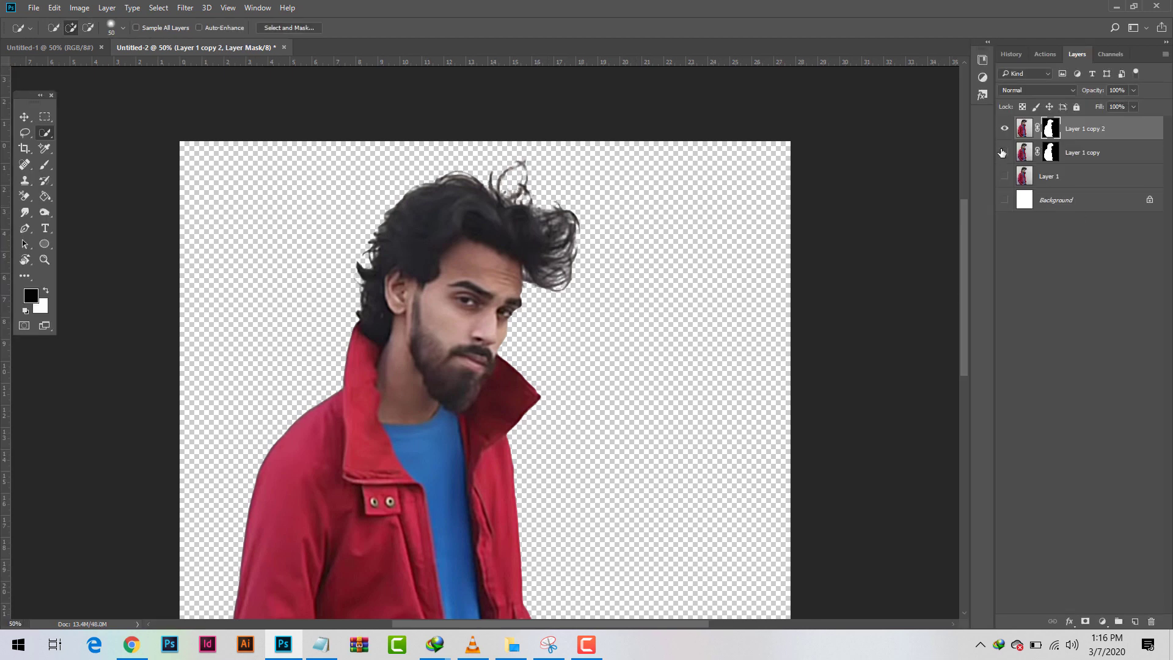
{"action": "key", "text": "ctrl+minus"}
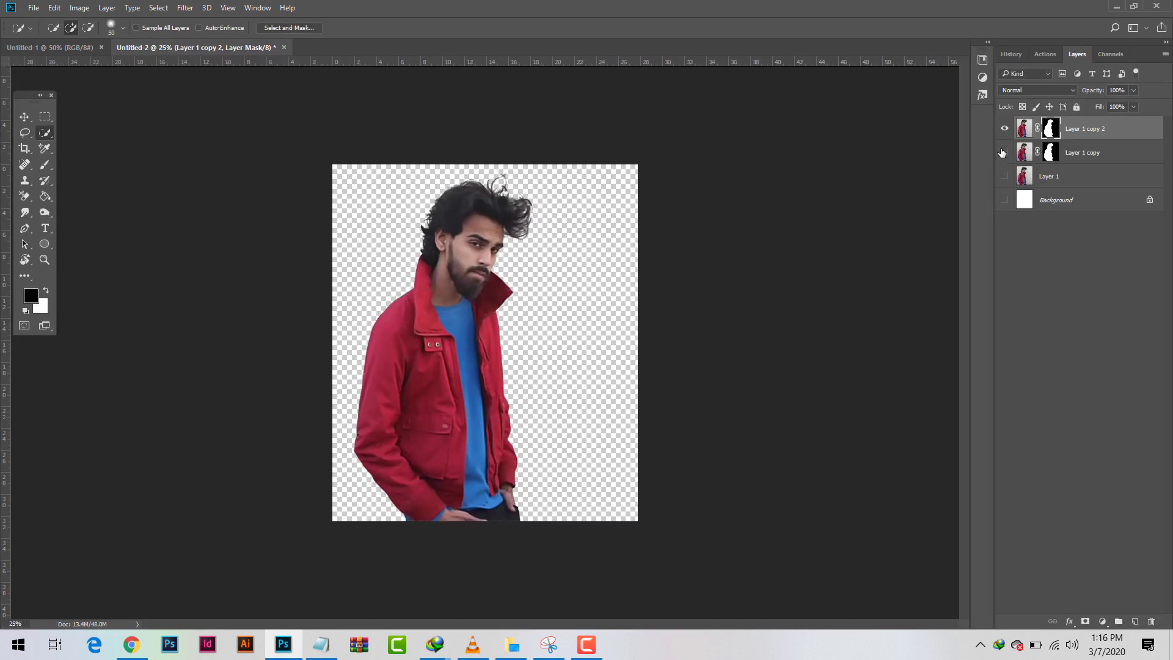
{"action": "key", "text": "ctrl+plus"}
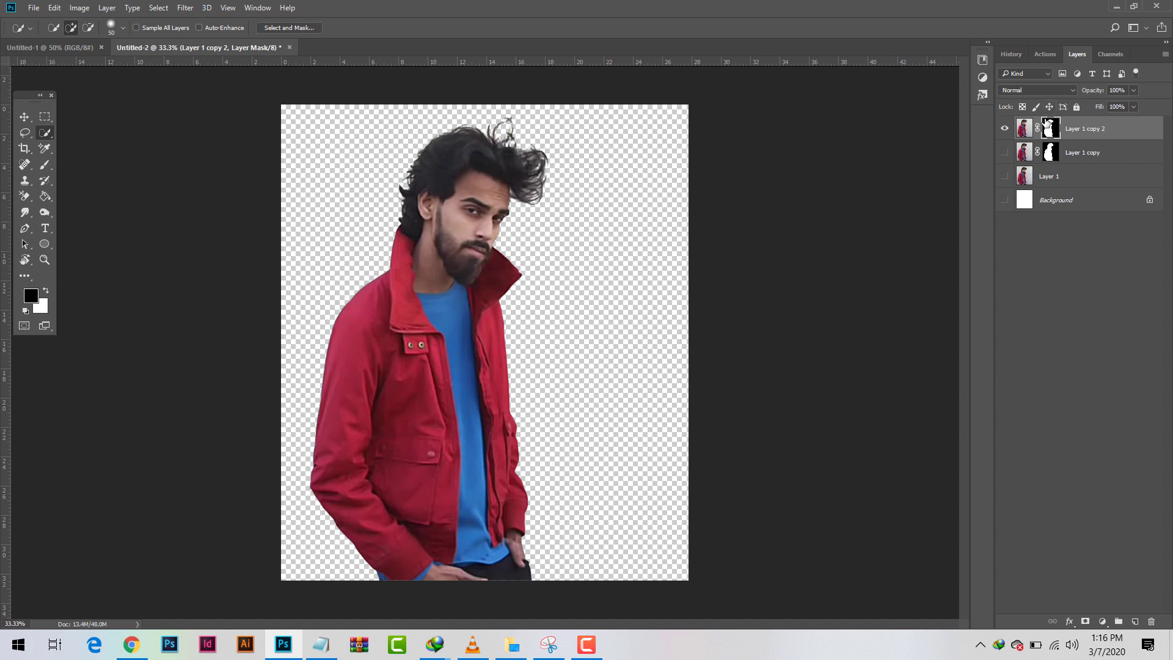
- Apply Layer 1 copy 2's mask permanently, then preview and cancel an enlarged crop
{"action": "right_click", "coordinate": [1050, 137]}
{"action": "left_click_drag", "start_coordinate": [1053, 181], "coordinate": [1021, 178]}
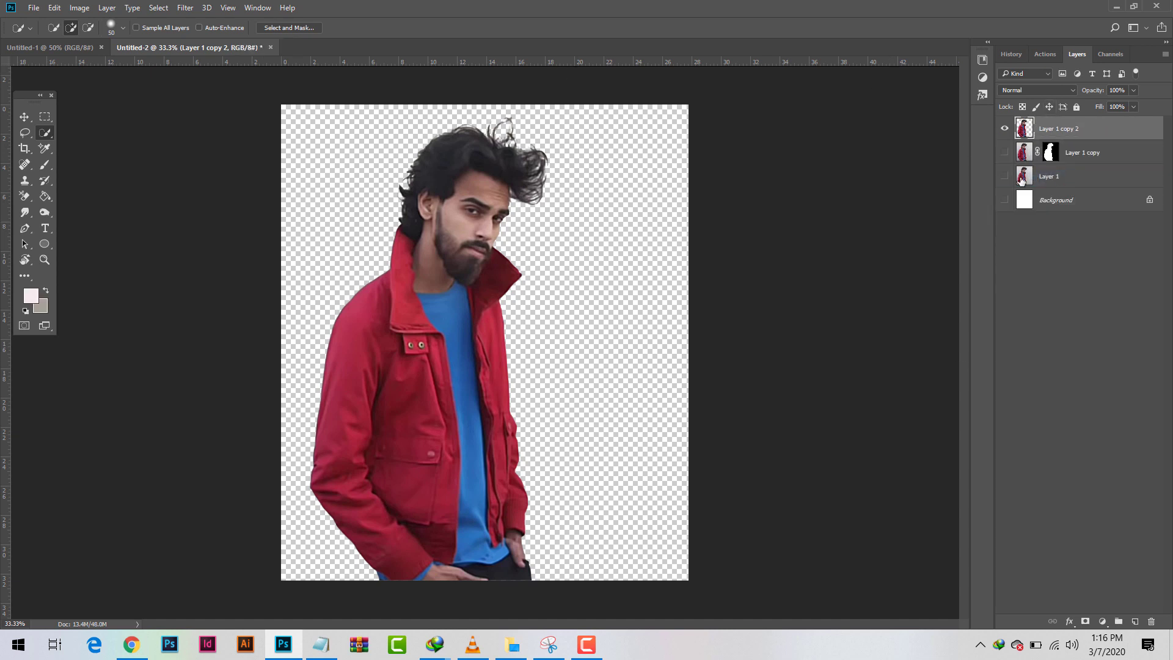
{"action": "left_click", "coordinate": [24, 148]}
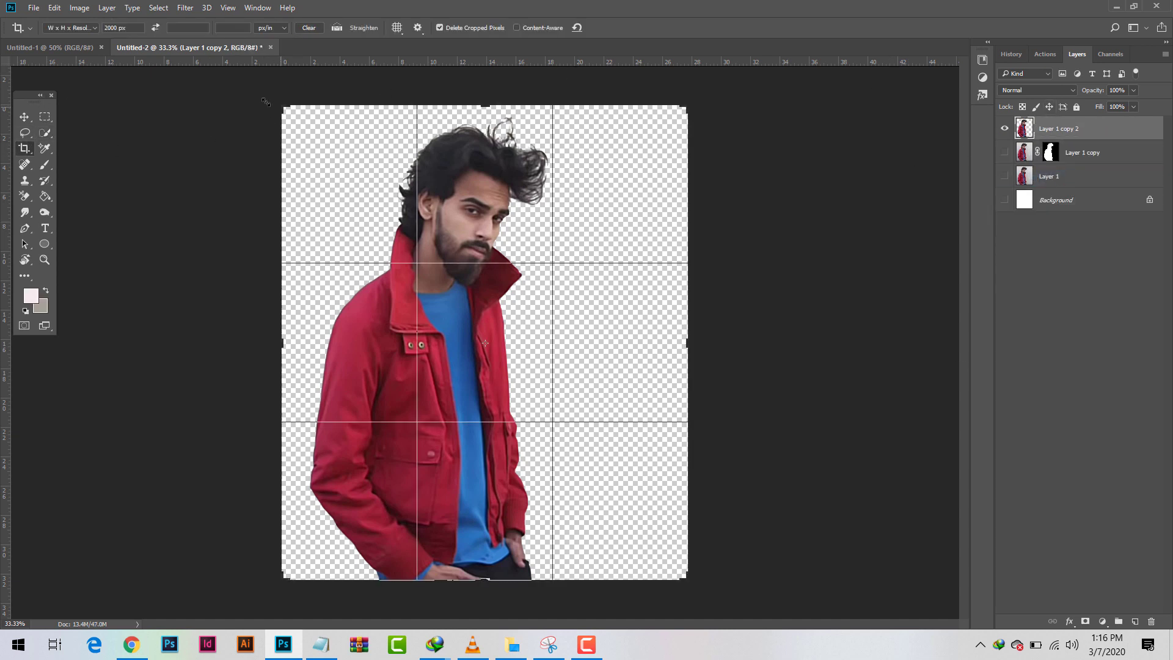
{"action": "left_click_drag", "start_coordinate": [281, 105], "coordinate": [252, 99]}
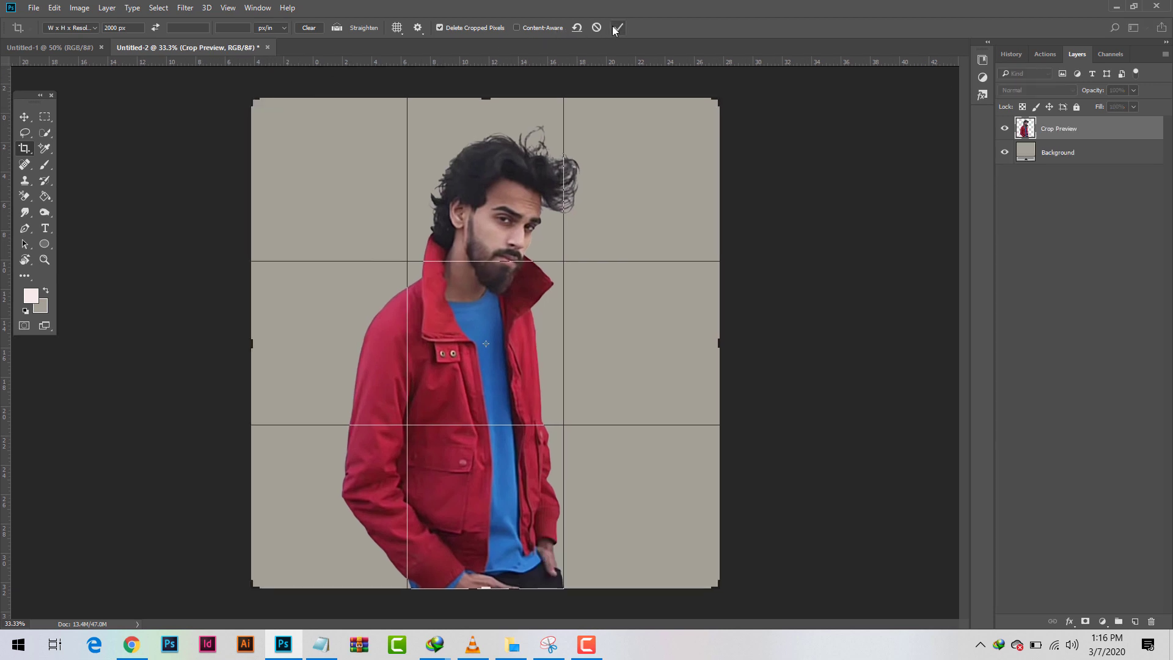
{"action": "left_click", "coordinate": [618, 27]}
{"action": "key", "text": "Escape"}
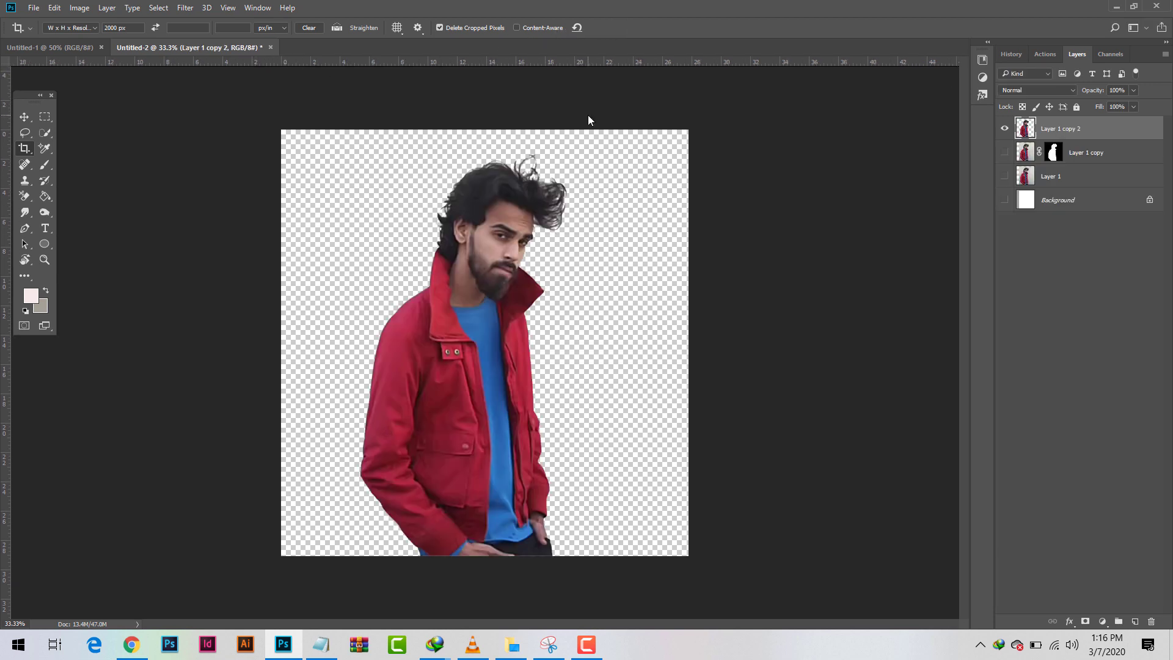
- Toggle the white Background on and off, then move the cutout about 32 px left
{"action": "left_click", "coordinate": [1057, 202]}
{"action": "left_click", "coordinate": [1004, 200]}
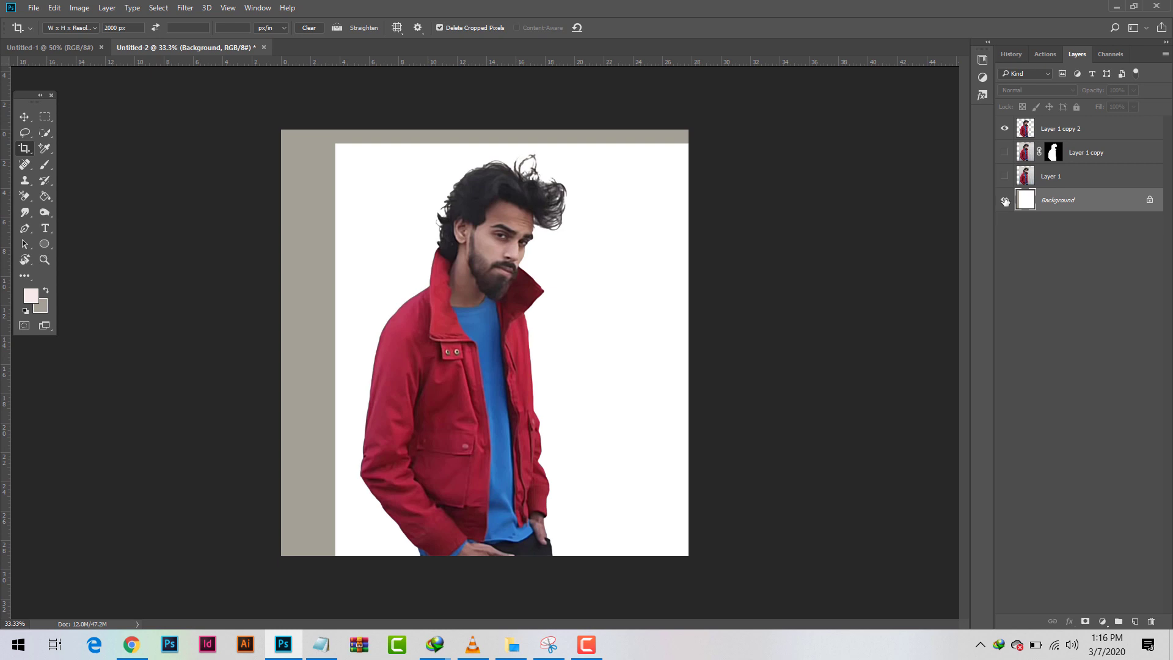
{"action": "left_click", "coordinate": [1005, 201]}
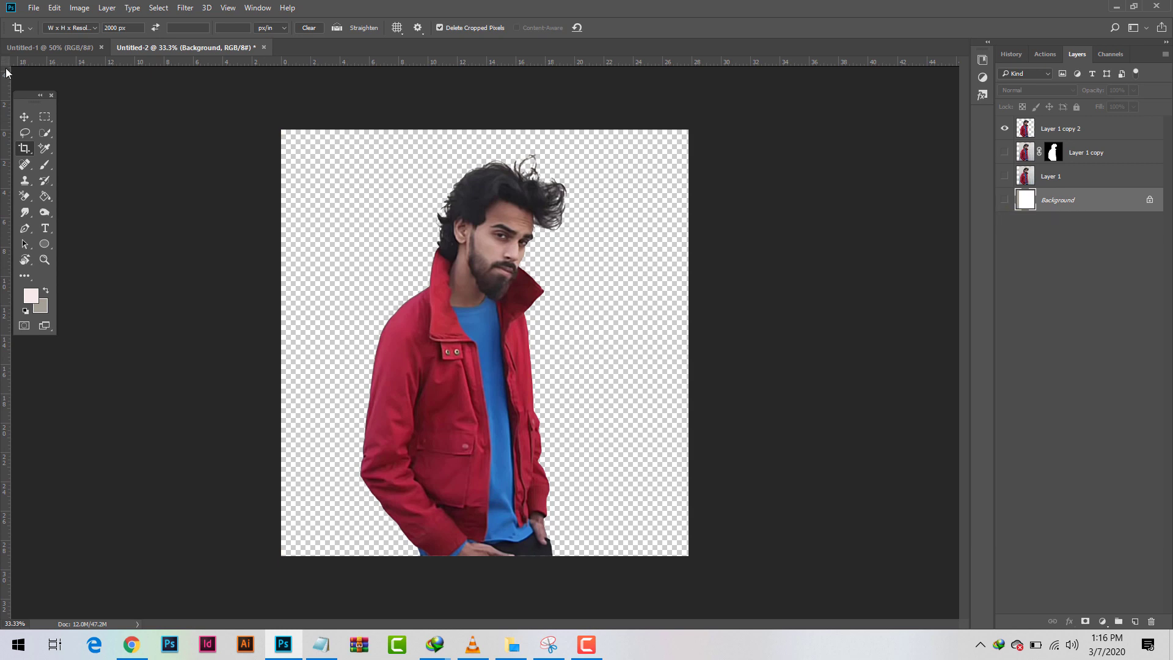
{"action": "left_click", "coordinate": [24, 116]}
{"action": "left_click_drag", "start_coordinate": [510, 196], "coordinate": [496, 199]}
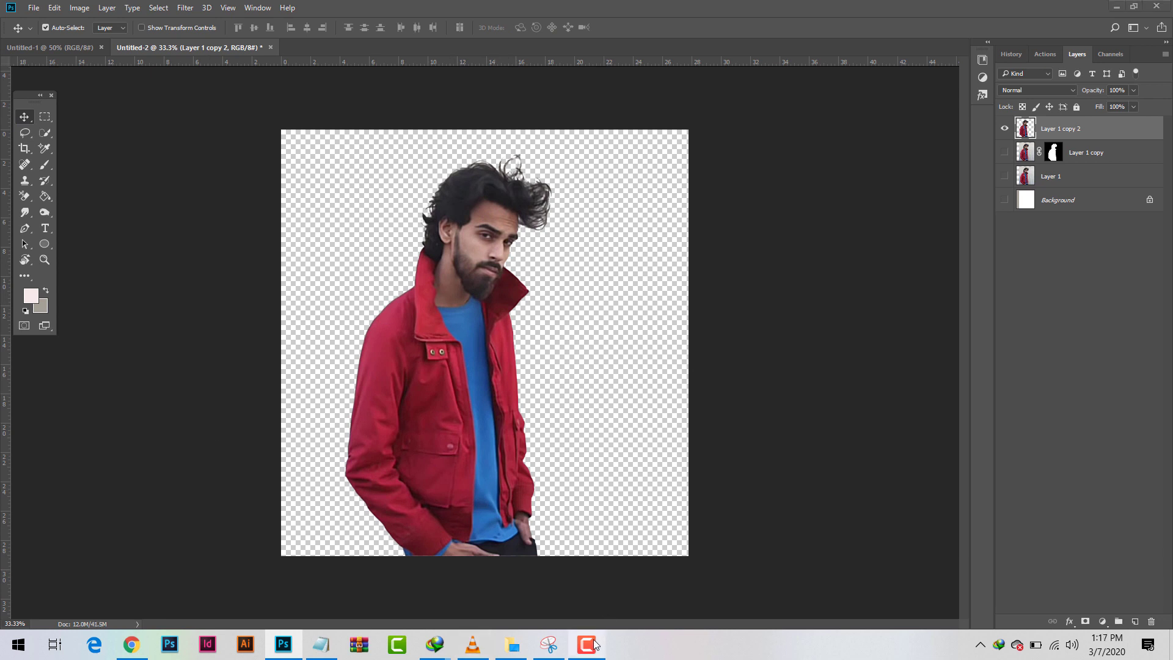